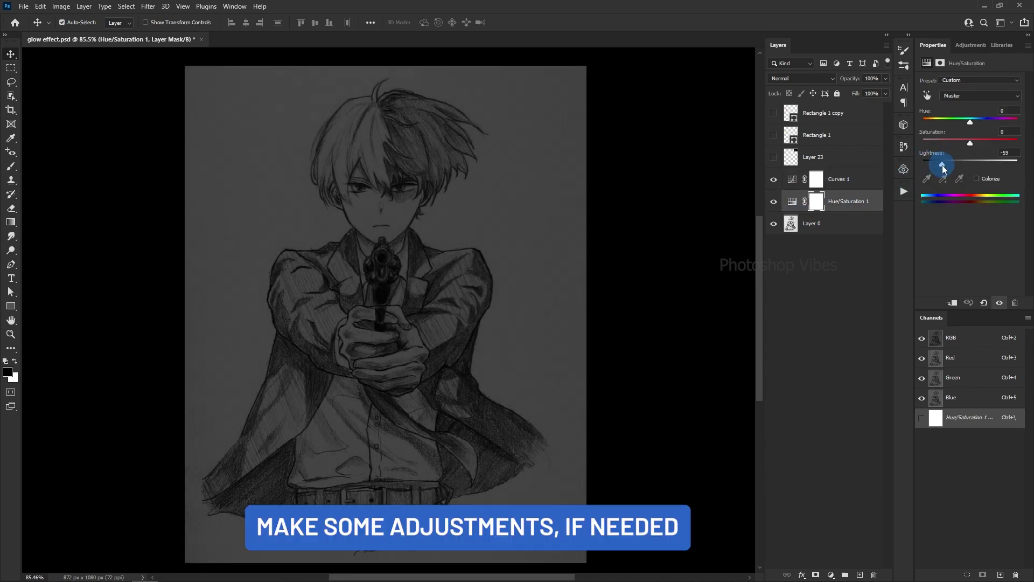
Add a new empty layer directly above the Curves 1 adjustment layer.
{"action": "left_click", "coordinate": [848, 179]}
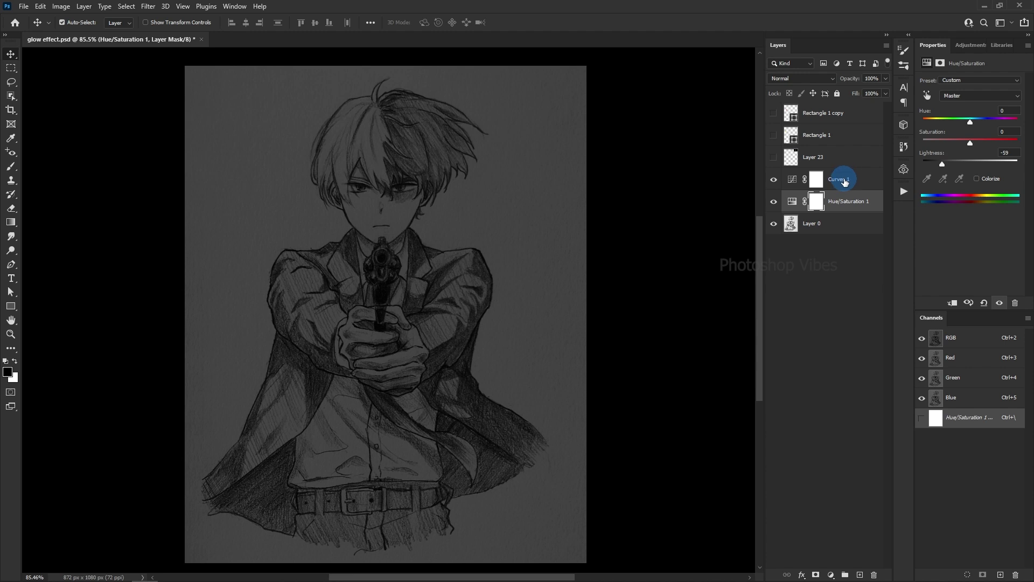
{"action": "left_click", "coordinate": [845, 181]}
{"action": "left_click", "coordinate": [859, 573]}
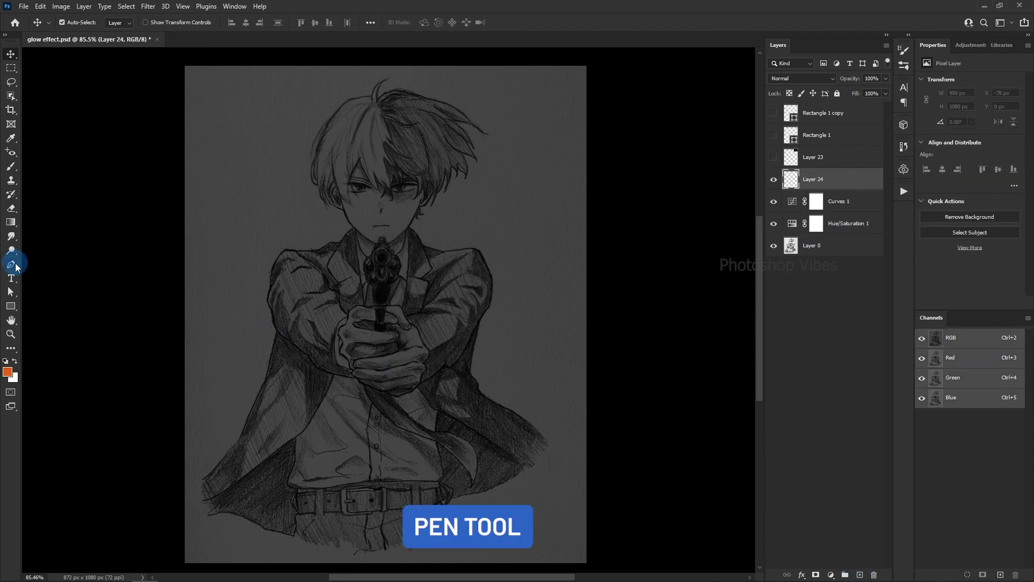
Draw a narrow Pen tool path along the character's jawline from the ear down to the gun sight.
{"action": "right_click", "coordinate": [10, 264]}
{"action": "left_click", "coordinate": [44, 266]}
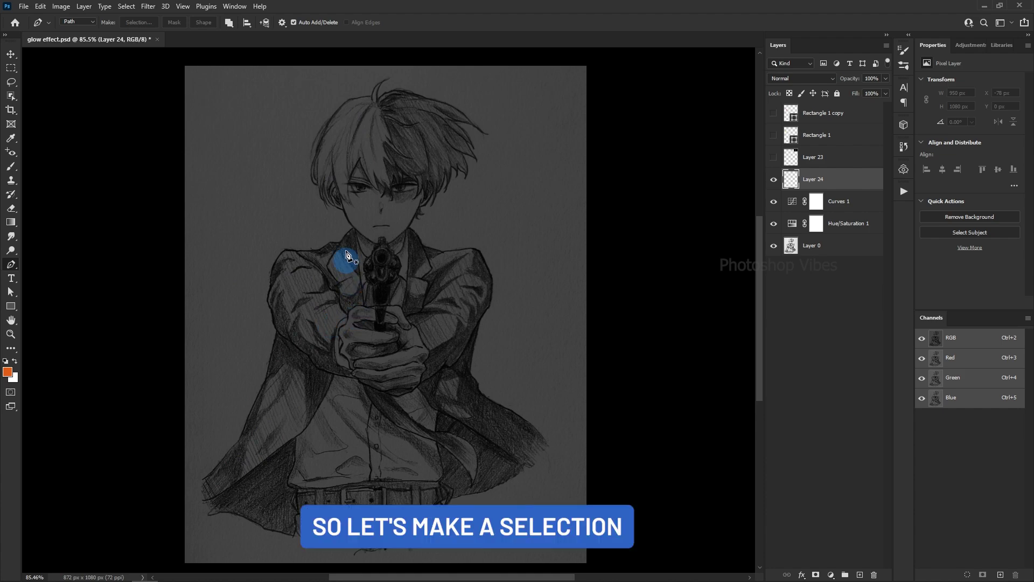
{"action": "scroll", "coordinate": [356, 200], "scroll_direction": "up", "scroll_amount": 5}
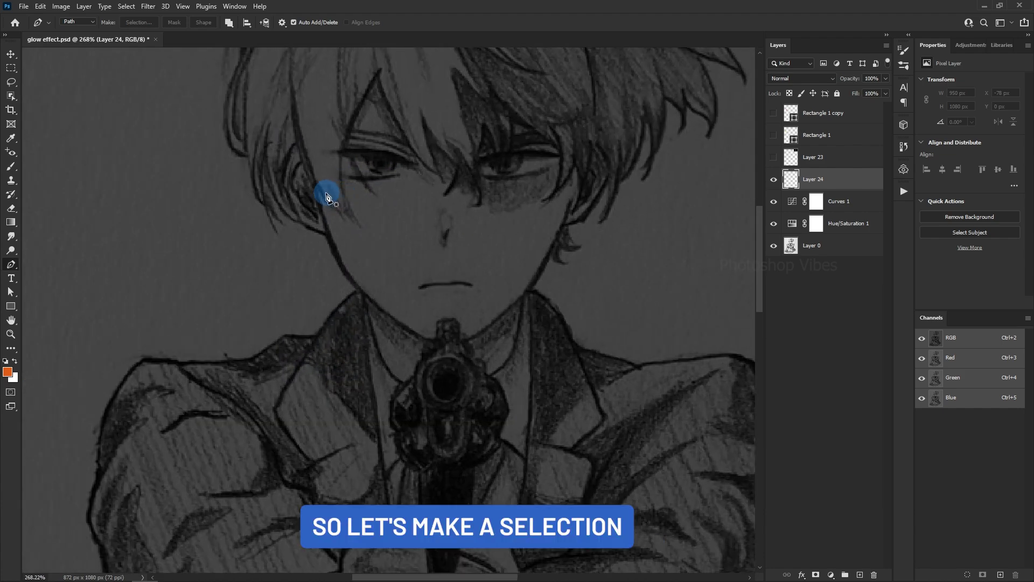
{"action": "left_click", "coordinate": [316, 189]}
{"action": "mouse_move", "coordinate": [341, 270]}
{"action": "left_mouse_down"}
{"action": "mouse_move", "coordinate": [346, 278]}
{"action": "mouse_move", "coordinate": [359, 265]}
{"action": "left_mouse_up"}
{"action": "left_click", "coordinate": [394, 322]}
{"action": "left_click", "coordinate": [429, 343]}
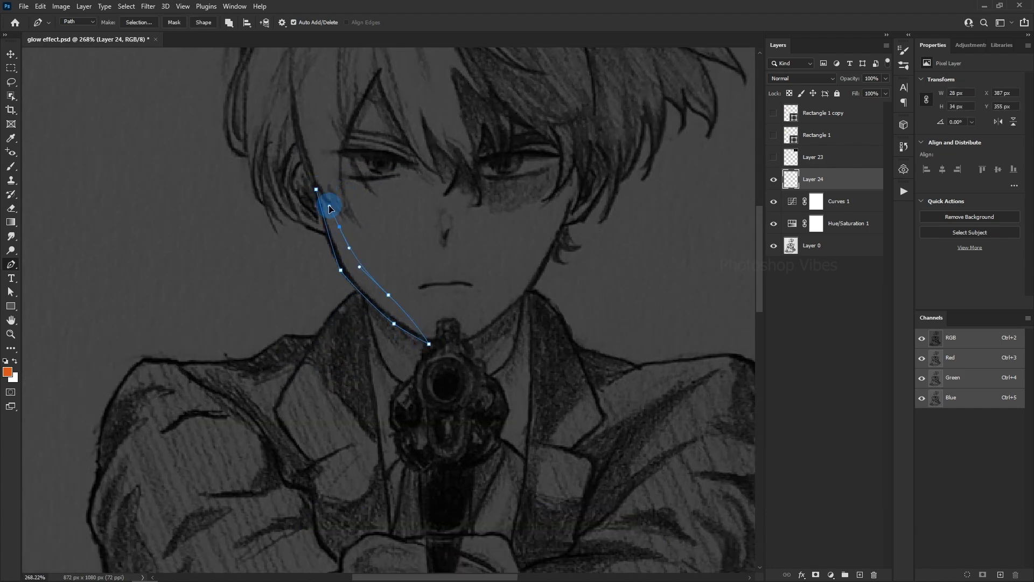
{"action": "left_click", "coordinate": [339, 227]}
Draw a thin Pen tool path along the outer edge of the hair beside the ear.
{"action": "left_click_drag", "start_coordinate": [281, 113], "coordinate": [330, 229]}
{"action": "left_click", "coordinate": [365, 306]}
{"action": "left_click", "coordinate": [279, 160]}
{"action": "left_click", "coordinate": [273, 214]}
Trace a closed narrow path along the outer edge of the sleeve, from the shoulder down to below the hands.
{"action": "left_click_drag", "start_coordinate": [301, 485], "coordinate": [393, 118]}
{"action": "left_click", "coordinate": [243, 170]}
{"action": "left_click", "coordinate": [236, 220]}
{"action": "left_click", "coordinate": [228, 265]}
{"action": "left_click", "coordinate": [274, 380]}
{"action": "left_click", "coordinate": [302, 395]}
{"action": "left_click", "coordinate": [493, 513]}
{"action": "left_click_drag", "start_coordinate": [386, 467], "coordinate": [351, 422]}
{"action": "left_click", "coordinate": [256, 340]}
{"action": "left_click", "coordinate": [244, 170]}
Trace a closed narrow path along the outer edge of the hands gripping the gun.
{"action": "left_click_drag", "start_coordinate": [491, 490], "coordinate": [464, 411]}
{"action": "left_click", "coordinate": [483, 446]}
{"action": "left_click", "coordinate": [448, 399]}
{"action": "left_click_drag", "start_coordinate": [441, 309], "coordinate": [448, 307]}
{"action": "left_click", "coordinate": [463, 293]}
{"action": "left_click", "coordinate": [469, 266]}
{"action": "left_click_drag", "start_coordinate": [485, 250], "coordinate": [467, 283]}
{"action": "left_click", "coordinate": [445, 335]}
{"action": "left_click", "coordinate": [455, 394]}
{"action": "left_click", "coordinate": [476, 419]}
{"action": "left_click", "coordinate": [483, 446]}
Trace a closed narrow path along the gun's edge on the same side as the traced sleeve.
{"action": "left_click_drag", "start_coordinate": [474, 237], "coordinate": [423, 393]}
{"action": "left_click", "coordinate": [500, 387]}
{"action": "left_click", "coordinate": [494, 338]}
{"action": "left_click", "coordinate": [475, 312]}
{"action": "left_click_drag", "start_coordinate": [464, 273], "coordinate": [469, 262]}
{"action": "left_click", "coordinate": [499, 221]}
{"action": "left_click", "coordinate": [512, 209]}
{"action": "left_click_drag", "start_coordinate": [500, 228], "coordinate": [492, 240]}
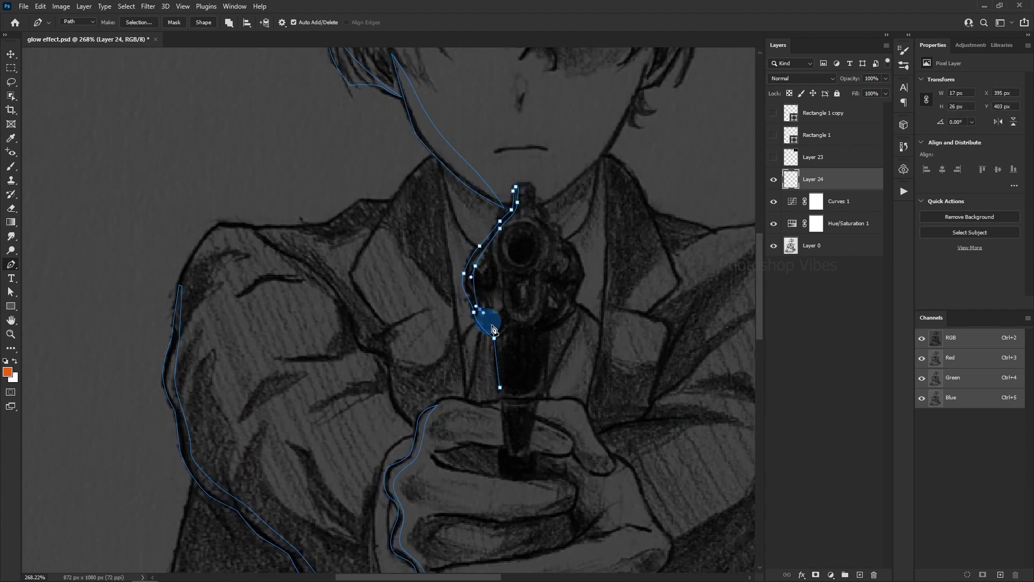
{"action": "left_click", "coordinate": [499, 387]}
Trace a closed narrow path along the coat's outer edge, from below the sleeve down to the hem.
{"action": "left_click", "coordinate": [460, 210]}
{"action": "left_click_drag", "start_coordinate": [421, 293], "coordinate": [415, 312]}
{"action": "left_click", "coordinate": [404, 343]}
{"action": "left_click", "coordinate": [317, 436]}
{"action": "left_click_drag", "start_coordinate": [380, 385], "coordinate": [395, 370]}
{"action": "left_click", "coordinate": [410, 343]}
{"action": "left_click_drag", "start_coordinate": [426, 299], "coordinate": [436, 273]}
{"action": "left_click", "coordinate": [460, 210]}
Select all the drawn edge paths together with the Direct Selection Tool.
{"action": "scroll", "coordinate": [490, 276], "scroll_direction": "down", "scroll_amount": 5}
{"action": "left_click_drag", "start_coordinate": [542, 291], "coordinate": [354, 437]}
{"action": "scroll", "coordinate": [355, 439], "scroll_direction": "down", "scroll_amount": 1}
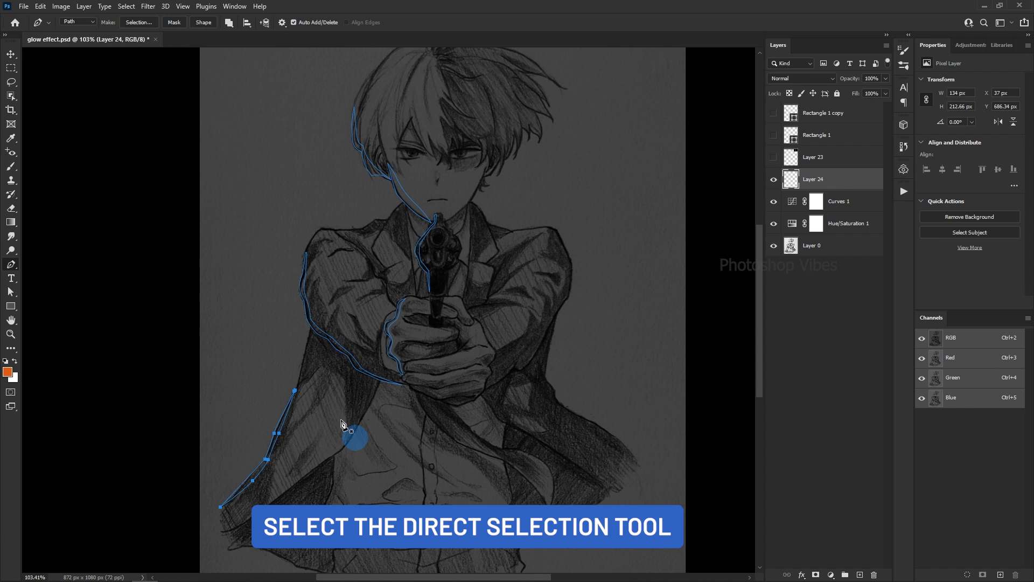
{"action": "right_click", "coordinate": [10, 293]}
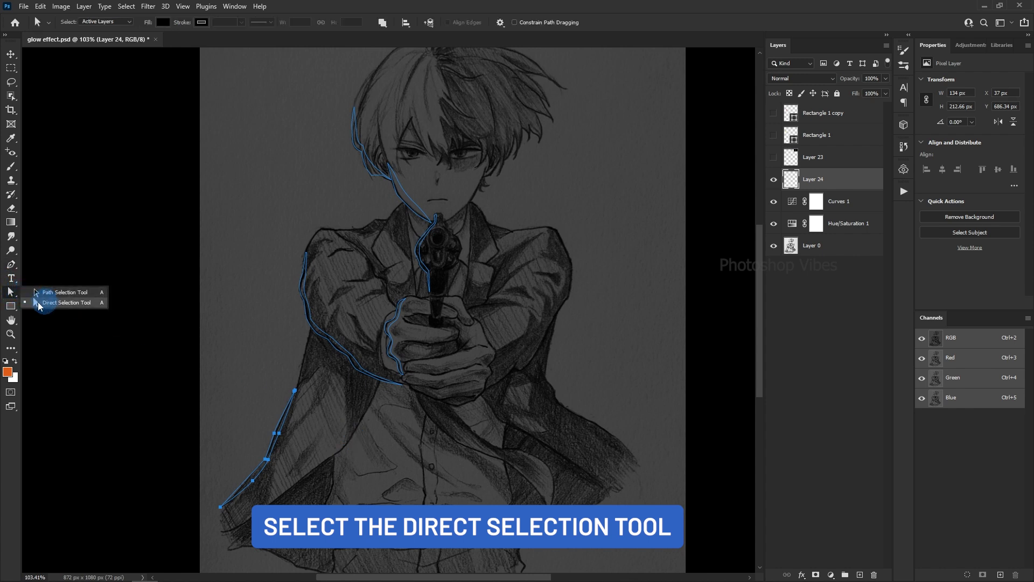
{"action": "left_click", "coordinate": [40, 303]}
{"action": "left_click_drag", "start_coordinate": [215, 63], "coordinate": [530, 501]}
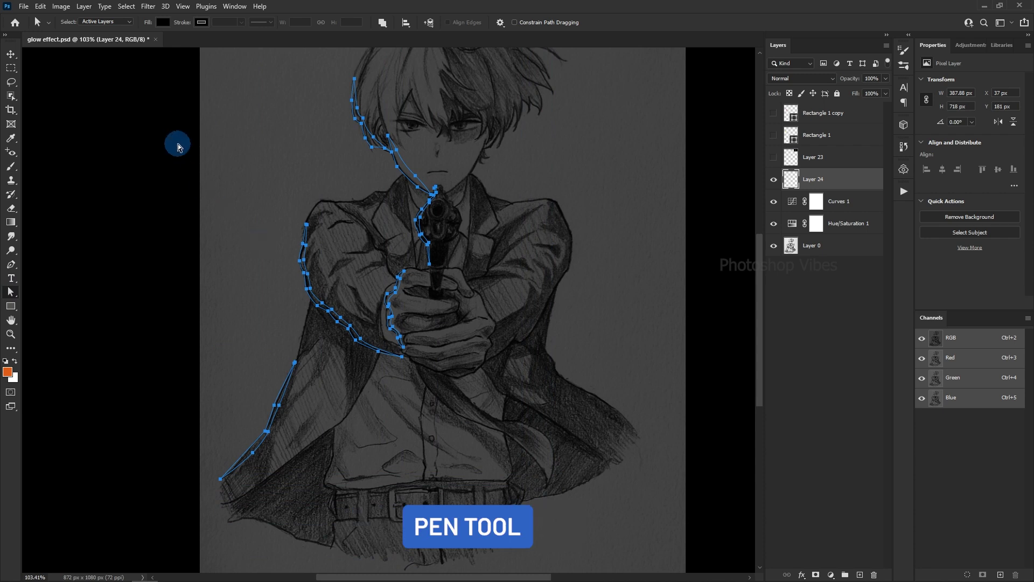
Convert the selected paths into a new anti-aliased selection.
{"action": "left_click", "coordinate": [11, 265]}
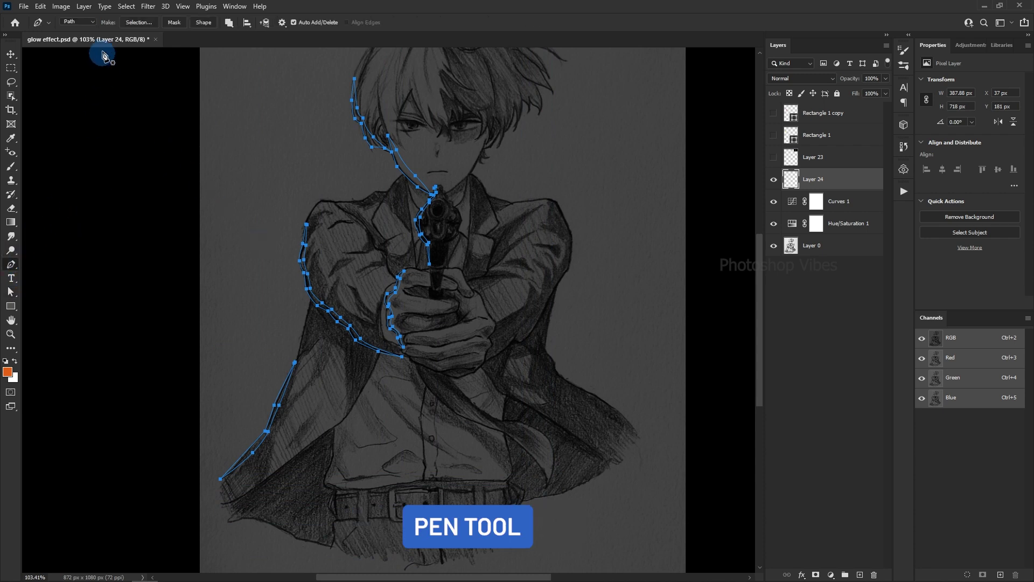
{"action": "left_click", "coordinate": [127, 22]}
{"action": "left_click_drag", "start_coordinate": [125, 76], "coordinate": [602, 93]}
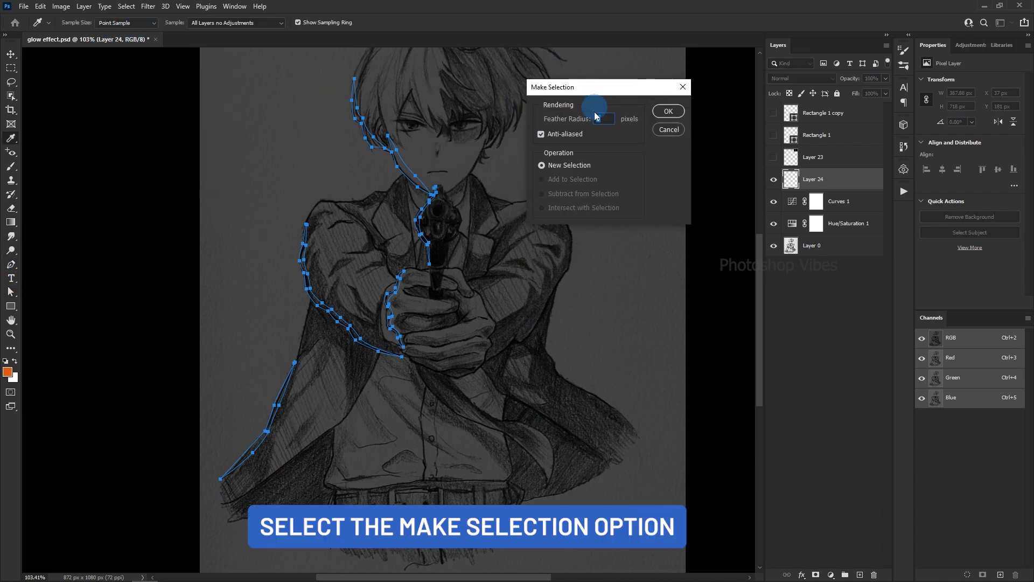
{"action": "left_click", "coordinate": [602, 120]}
{"action": "left_click", "coordinate": [668, 111]}
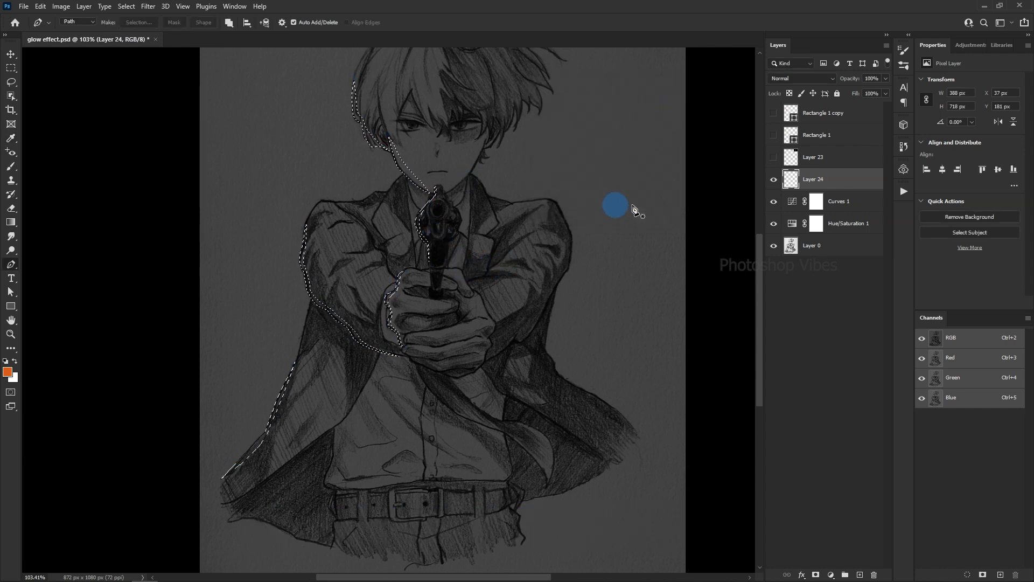
Show the Rectangle 1 and Rectangle 1 copy layers holding the orange and yellow color swatches.
{"action": "left_click", "coordinate": [774, 135]}
{"action": "left_click", "coordinate": [774, 112]}
{"action": "key", "text": "i"}
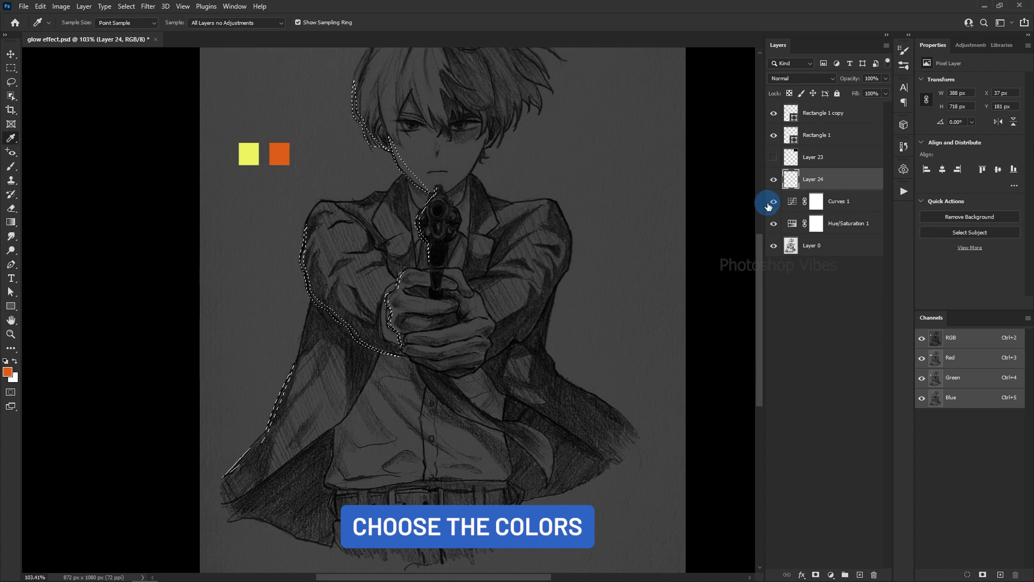
Feather the active selection by 2 pixels.
{"action": "left_click", "coordinate": [11, 54]}
{"action": "left_click", "coordinate": [439, 232]}
{"action": "left_click", "coordinate": [126, 6]}
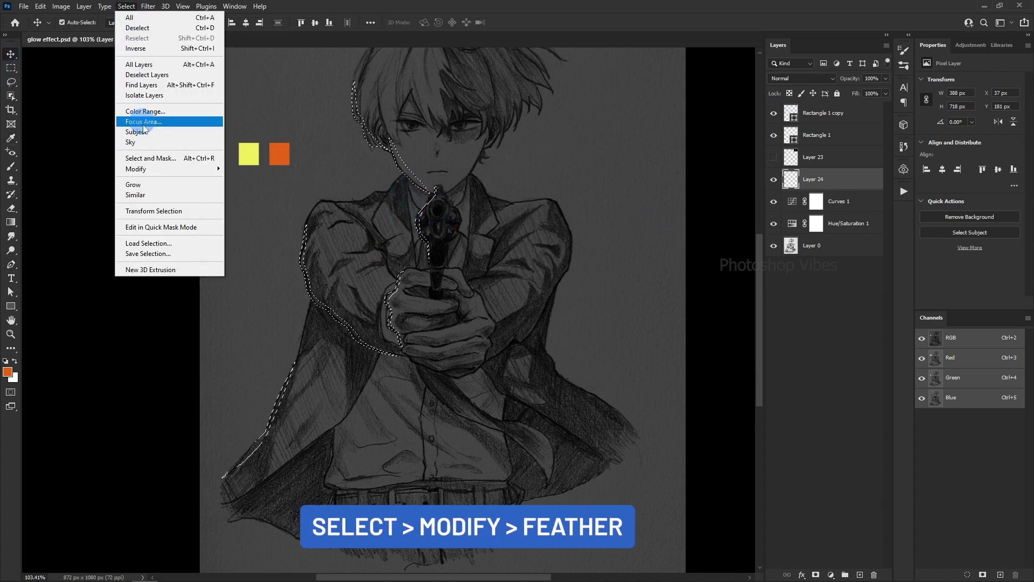
{"action": "mouse_move", "coordinate": [150, 170]}
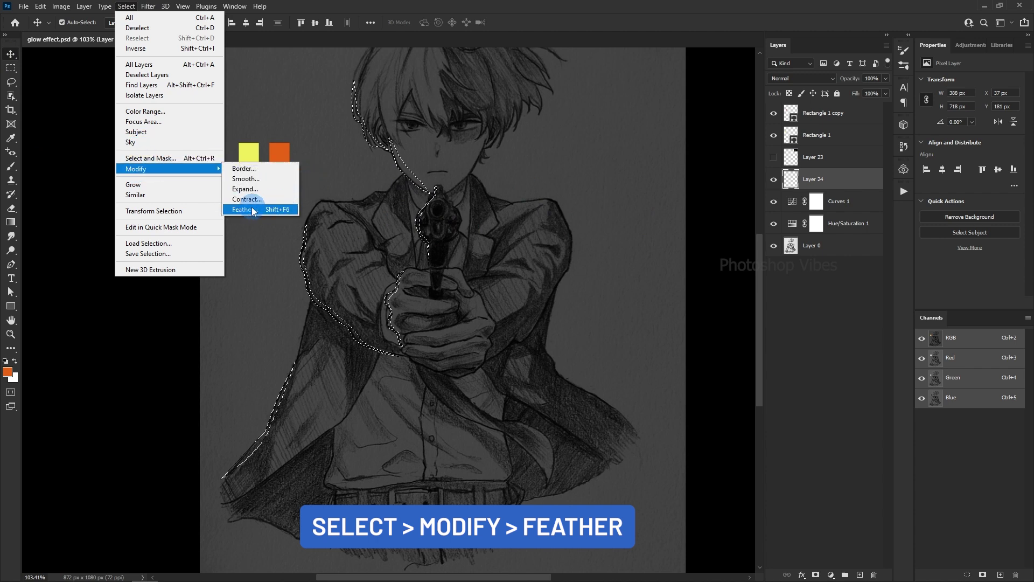
{"action": "left_click", "coordinate": [267, 209]}
{"action": "left_click_drag", "start_coordinate": [141, 218], "coordinate": [571, 130]}
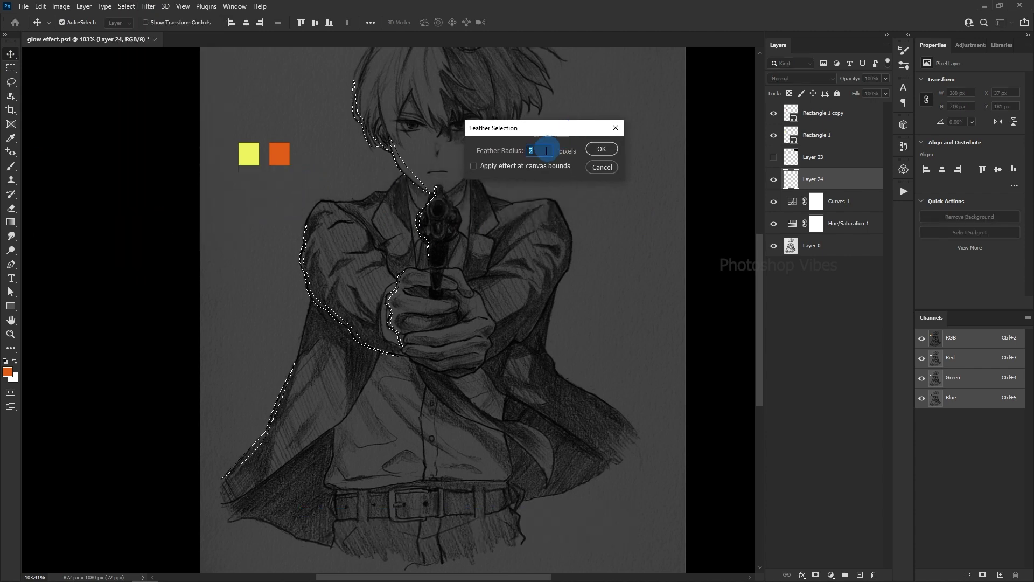
{"action": "left_click", "coordinate": [613, 151]}
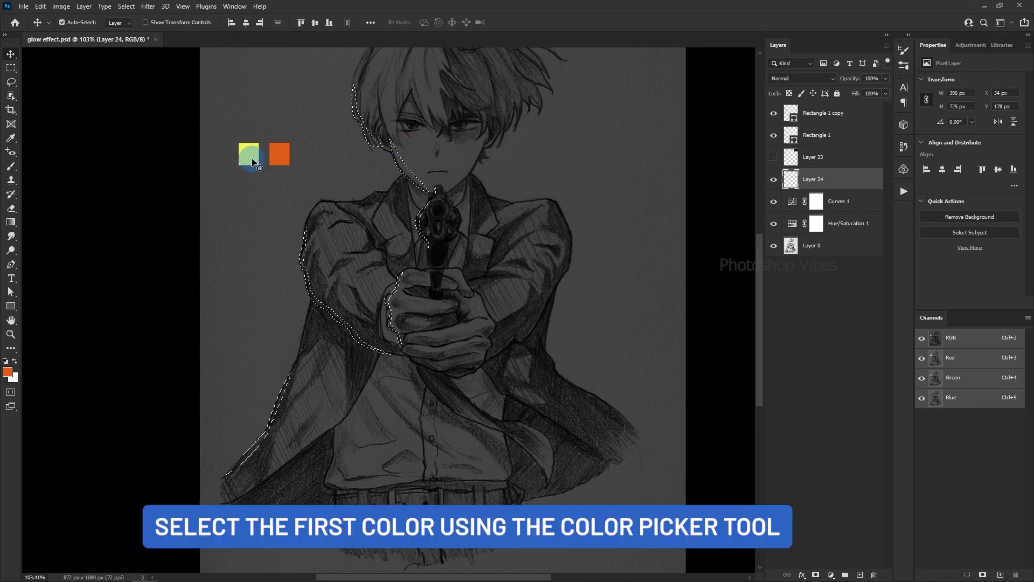
Sample the yellow swatch as the foreground color and fill the selection on Layer 24 with it.
{"action": "left_click_drag", "start_coordinate": [11, 138], "coordinate": [37, 145]}
{"action": "left_click_drag", "start_coordinate": [251, 150], "coordinate": [255, 146]}
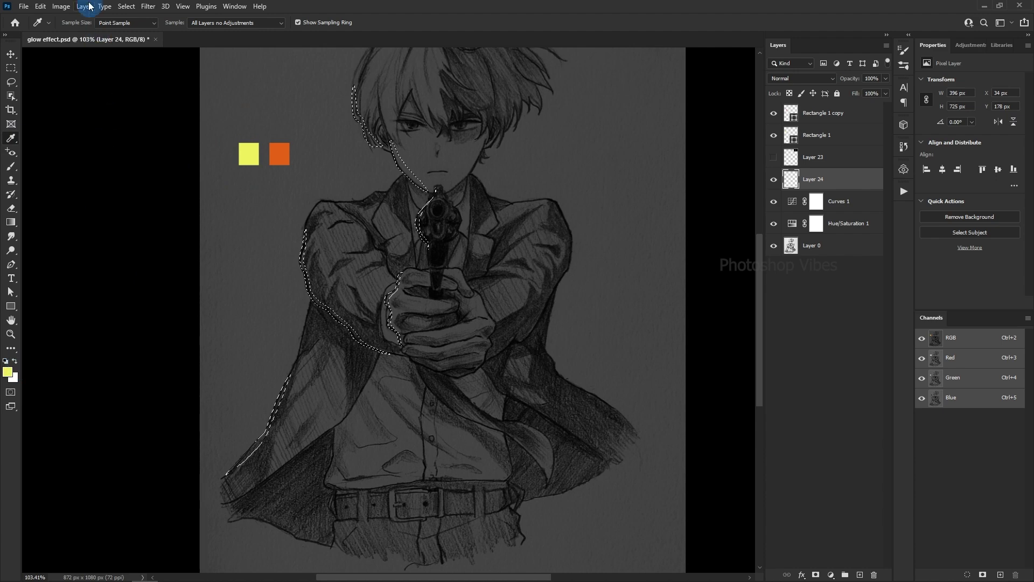
{"action": "left_click", "coordinate": [40, 7]}
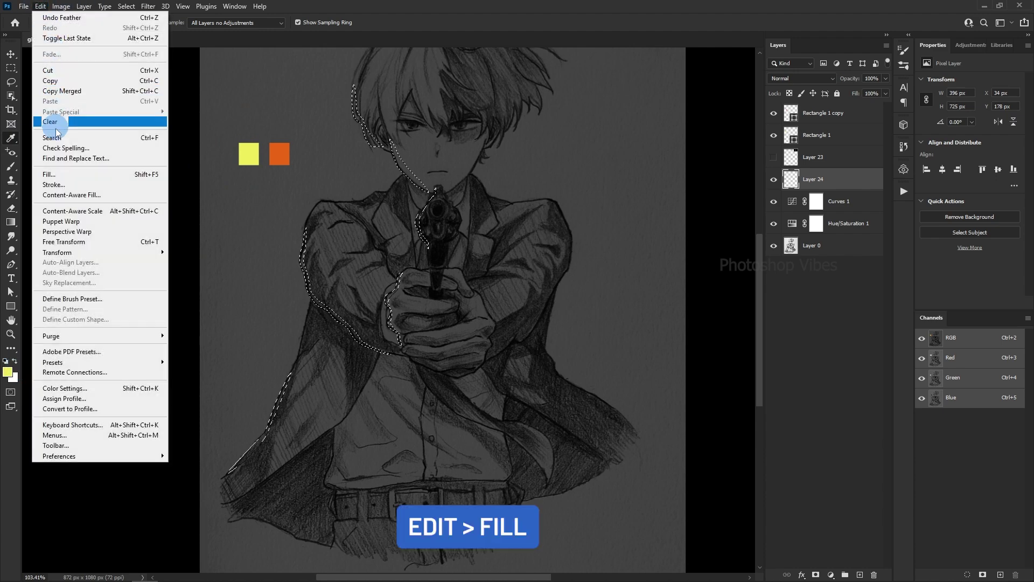
{"action": "left_click", "coordinate": [56, 170]}
{"action": "left_click", "coordinate": [628, 99]}
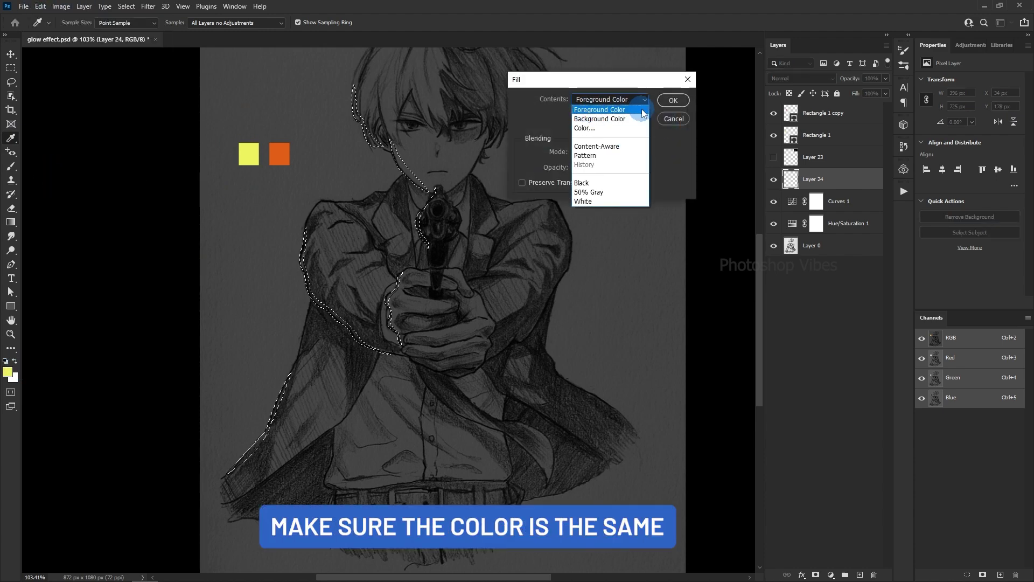
{"action": "left_click", "coordinate": [629, 112]}
{"action": "left_click", "coordinate": [589, 148]}
{"action": "left_click", "coordinate": [673, 101]}
Add a new layer above the hidden yellow Layer 24 and fill the selection with the sampled orange foreground color.
{"action": "left_click", "coordinate": [854, 179]}
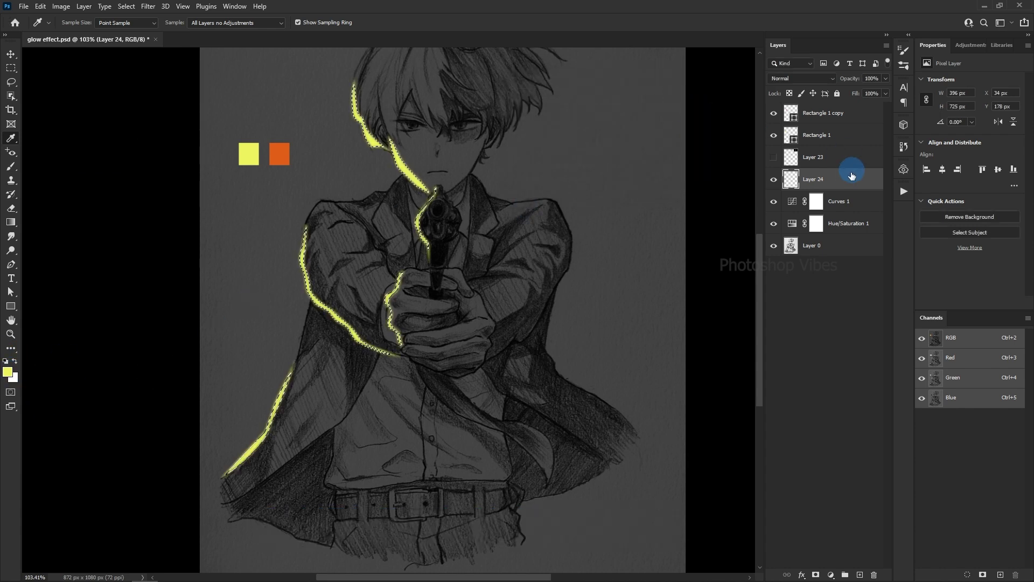
{"action": "left_click", "coordinate": [860, 575]}
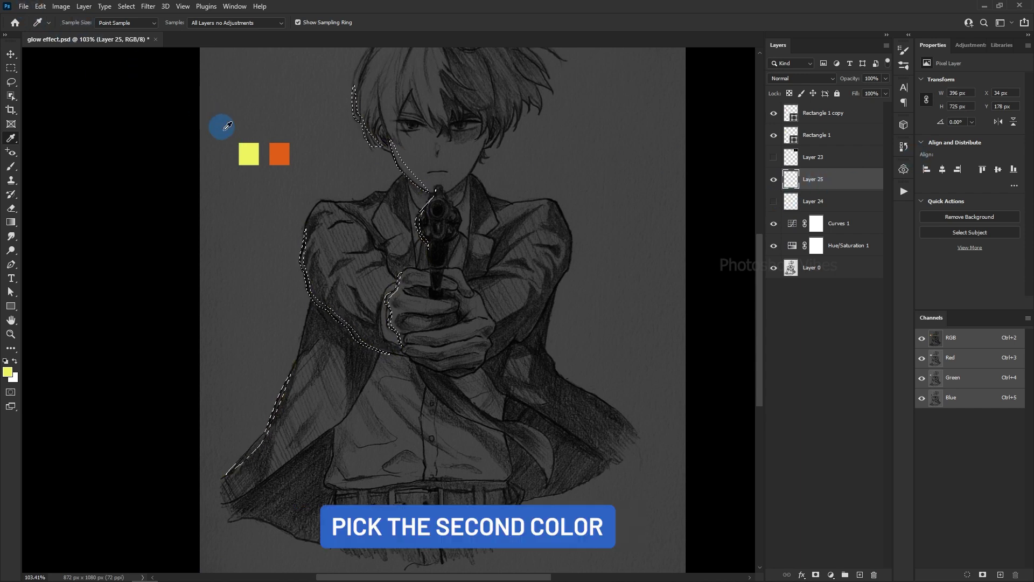
{"action": "left_click", "coordinate": [279, 146]}
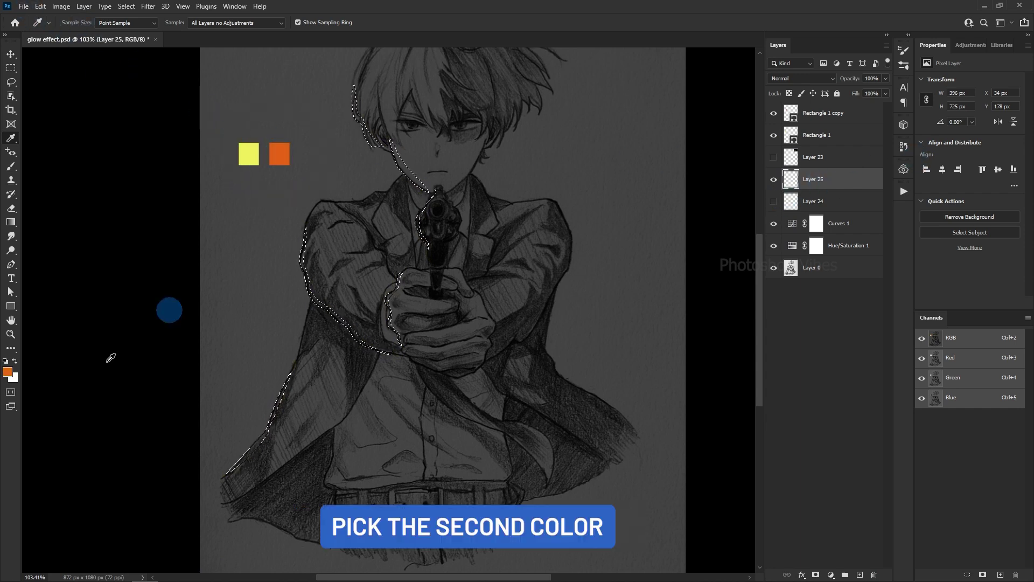
{"action": "left_click", "coordinate": [40, 6]}
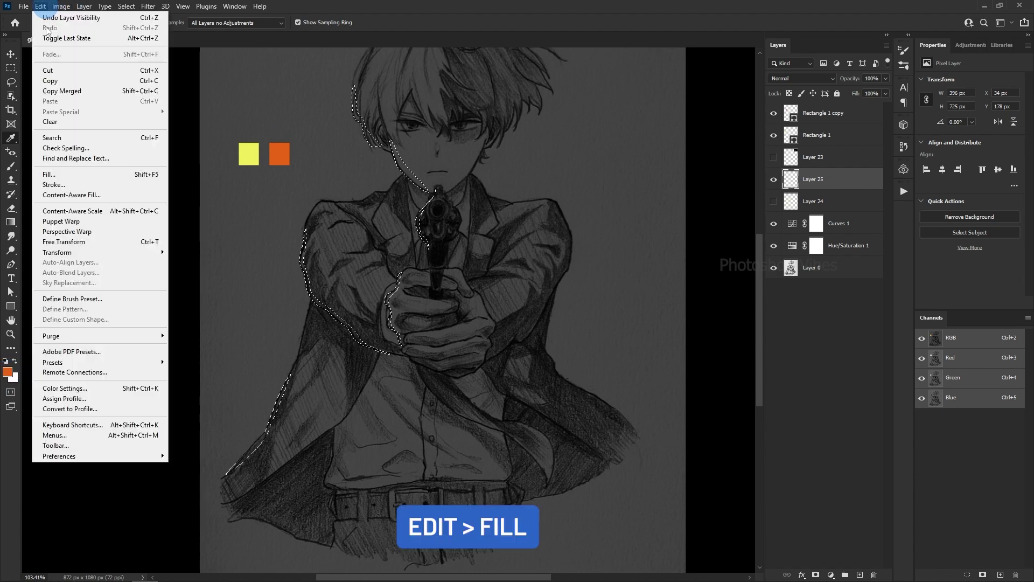
{"action": "left_click", "coordinate": [57, 172]}
{"action": "left_click", "coordinate": [639, 99]}
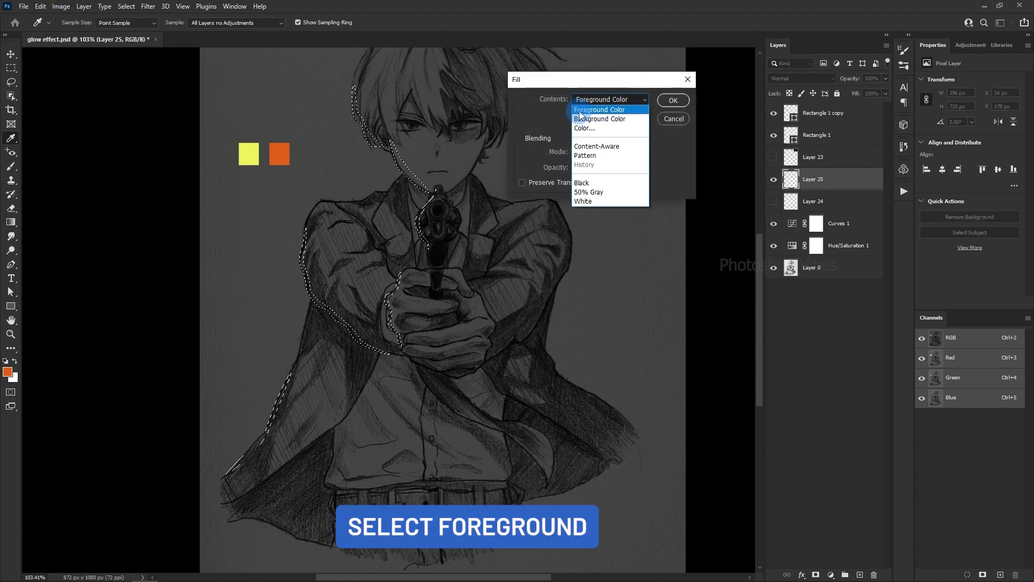
{"action": "left_click", "coordinate": [616, 103]}
{"action": "left_click", "coordinate": [671, 103]}
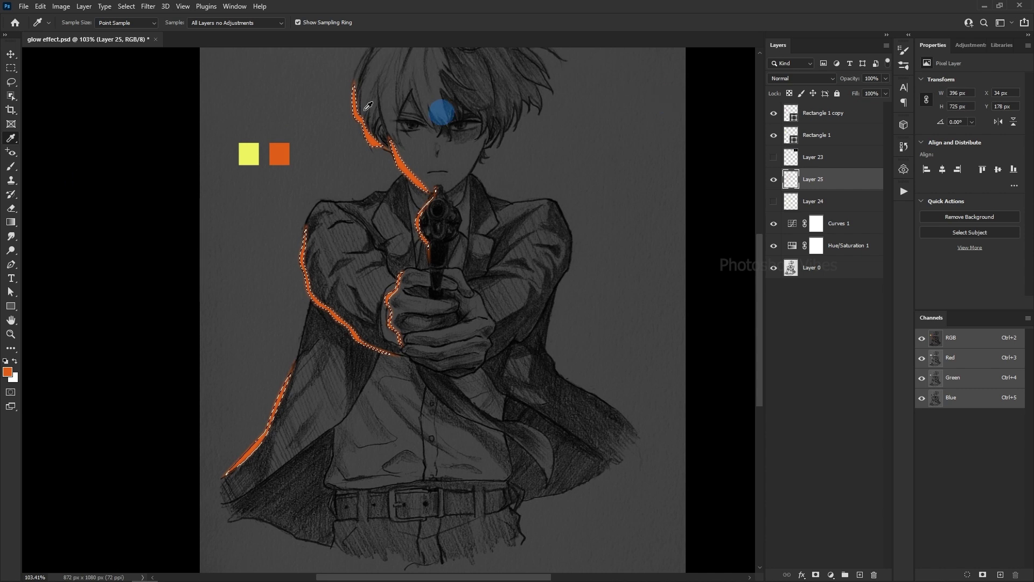
Deselect the filled edge selection and switch to the Move tool.
{"action": "left_click", "coordinate": [126, 6]}
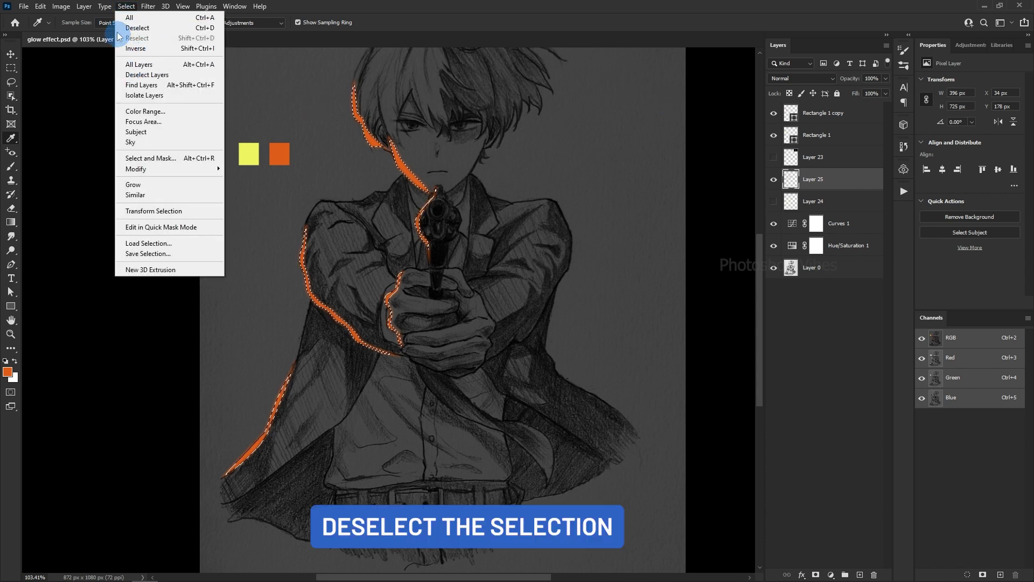
{"action": "left_click", "coordinate": [162, 30]}
{"action": "left_click", "coordinate": [11, 54]}
{"action": "left_click", "coordinate": [396, 116]}
Hide the orange Layer 25 and show the yellow Layer 24.
{"action": "left_click", "coordinate": [774, 179]}
{"action": "left_click", "coordinate": [774, 203]}
{"action": "left_click", "coordinate": [773, 201]}
{"action": "left_click", "coordinate": [774, 179]}
{"action": "left_click", "coordinate": [773, 179]}
{"action": "left_click", "coordinate": [774, 201]}
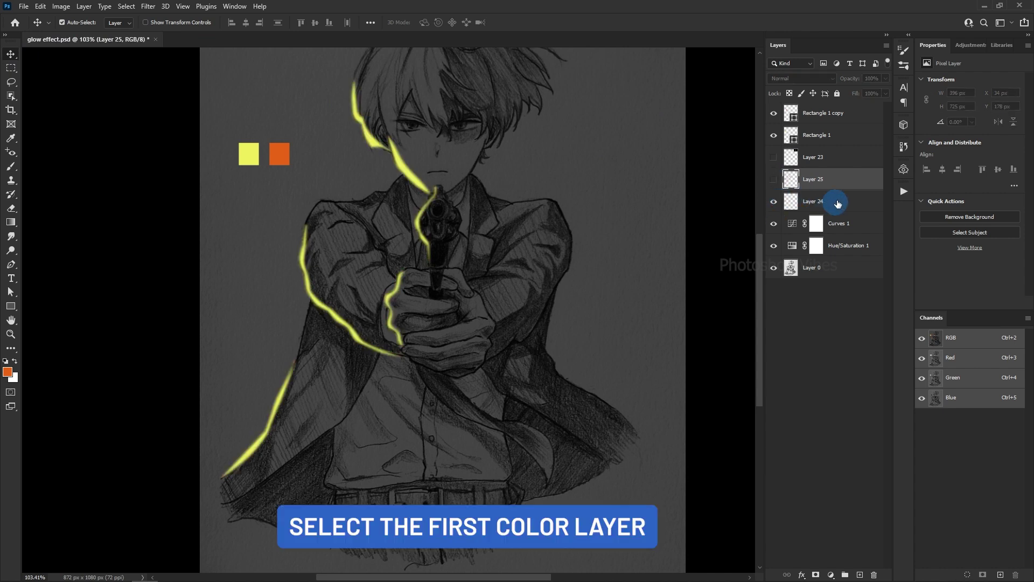
Blend Layer 24 into the drawing by splitting the Underlying Layer black Blend If slider to 0 / about 156.
{"action": "left_click", "coordinate": [836, 205]}
{"action": "left_click", "coordinate": [802, 575]}
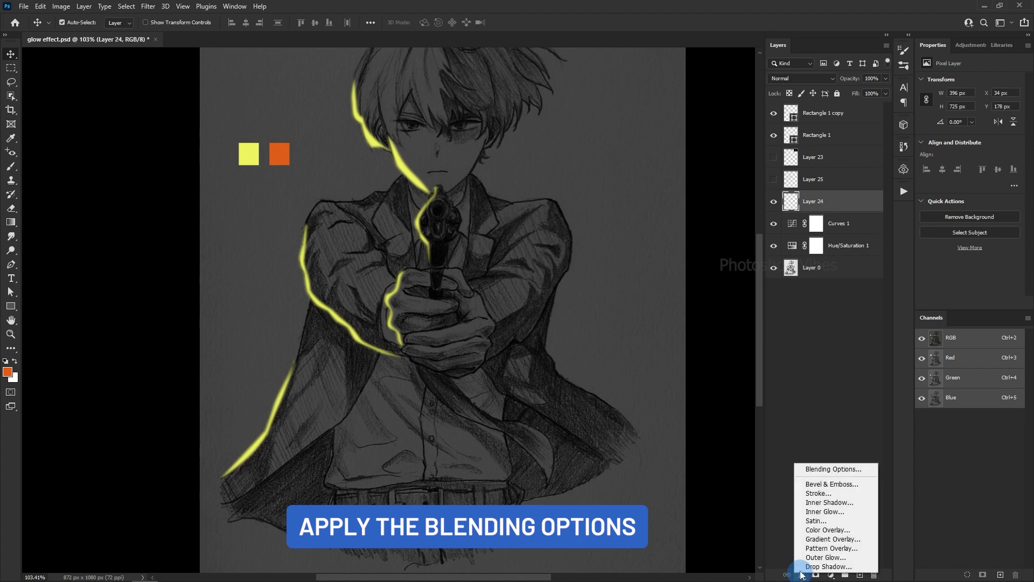
{"action": "left_click", "coordinate": [850, 468]}
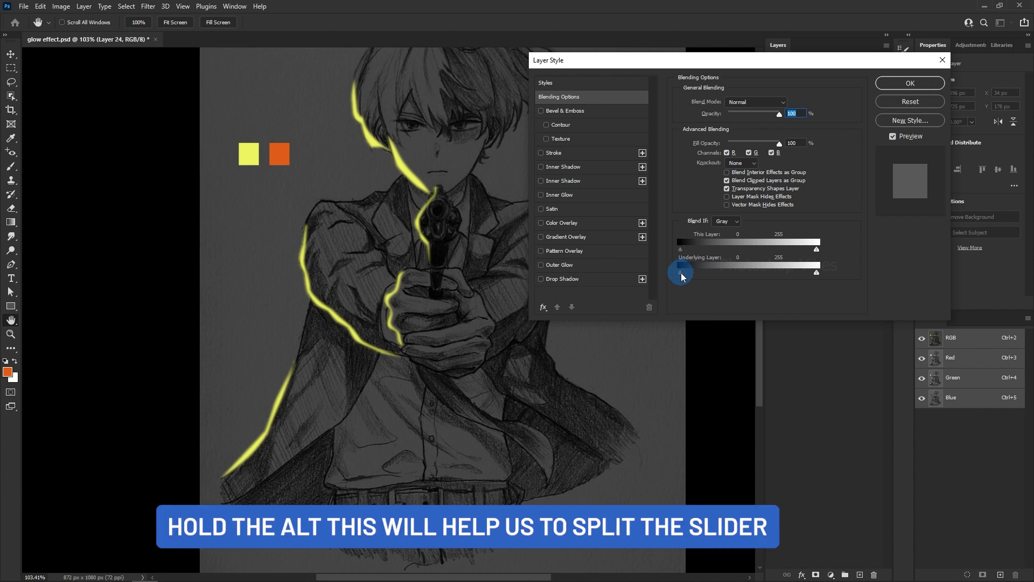
{"action": "left_click_drag", "start_coordinate": [681, 277], "coordinate": [763, 271]}
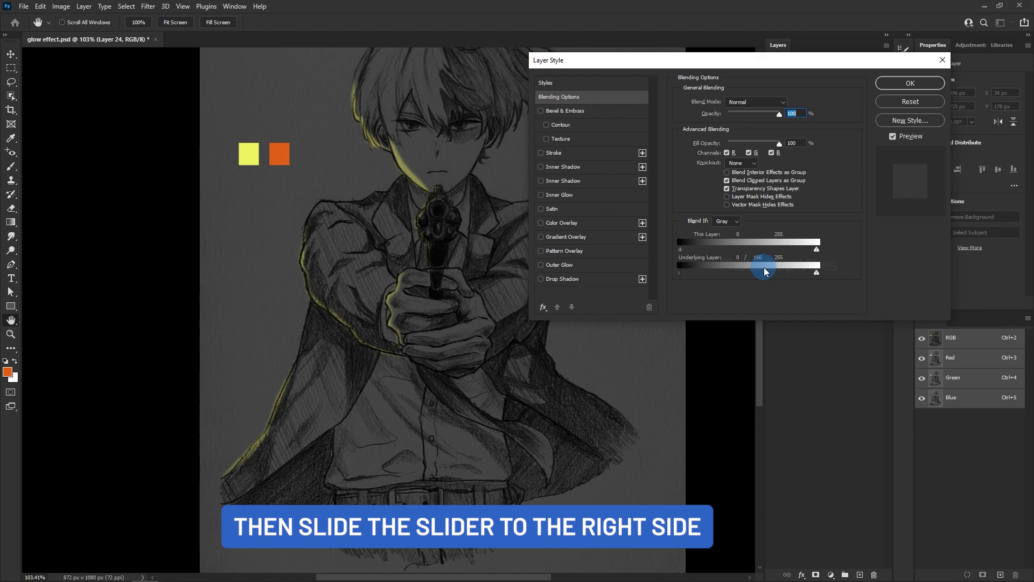
{"action": "left_click", "coordinate": [910, 83]}
Show the orange Layer 25 and blend it into the drawing by splitting the Underlying Layer black Blend If slider to 0 / 180.
{"action": "left_click", "coordinate": [772, 181]}
{"action": "left_click", "coordinate": [840, 179]}
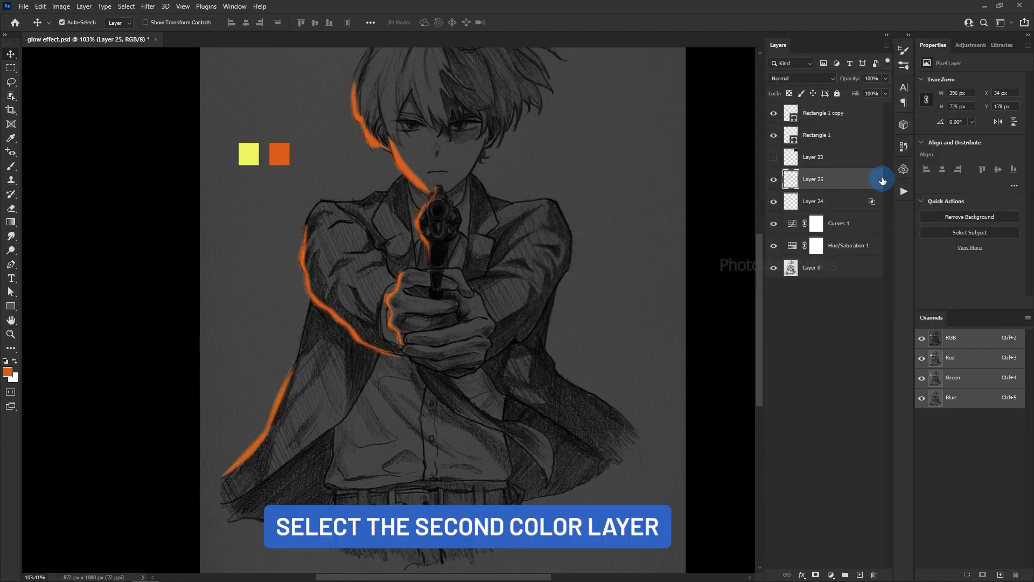
{"action": "left_click", "coordinate": [803, 575]}
{"action": "left_click", "coordinate": [810, 468]}
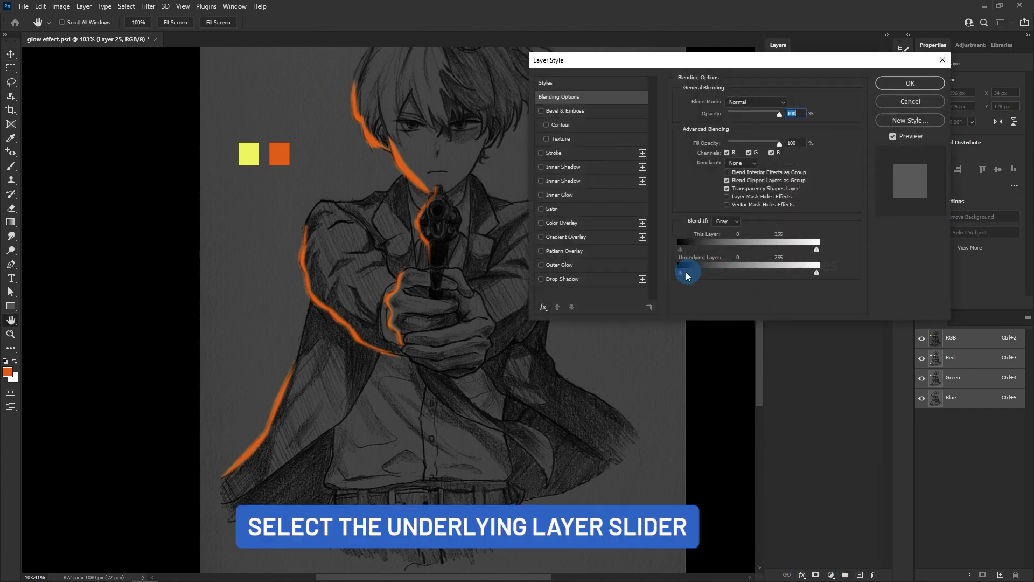
{"action": "left_click_drag", "start_coordinate": [701, 277], "coordinate": [767, 278]}
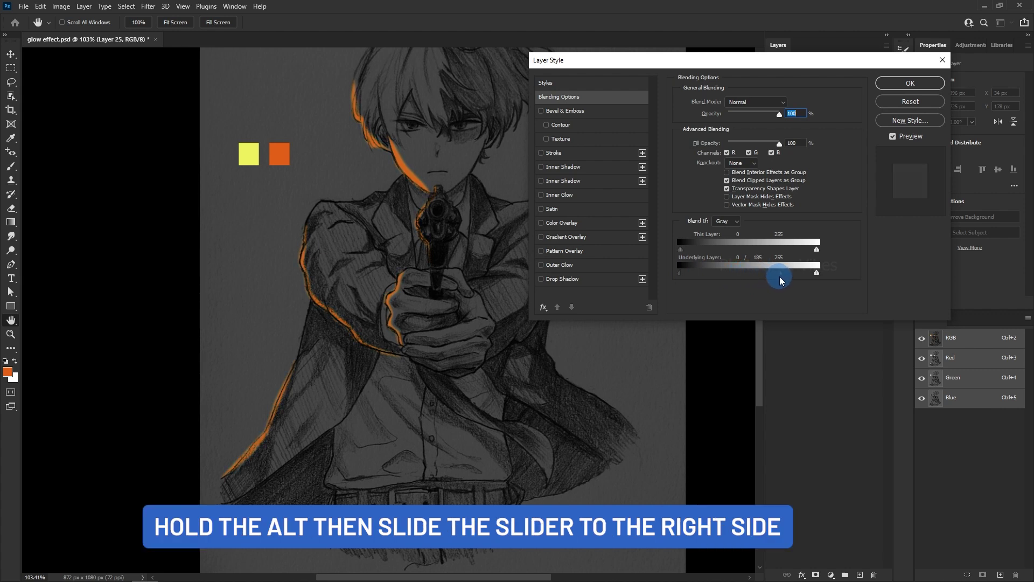
{"action": "left_click_drag", "start_coordinate": [808, 283], "coordinate": [803, 284]}
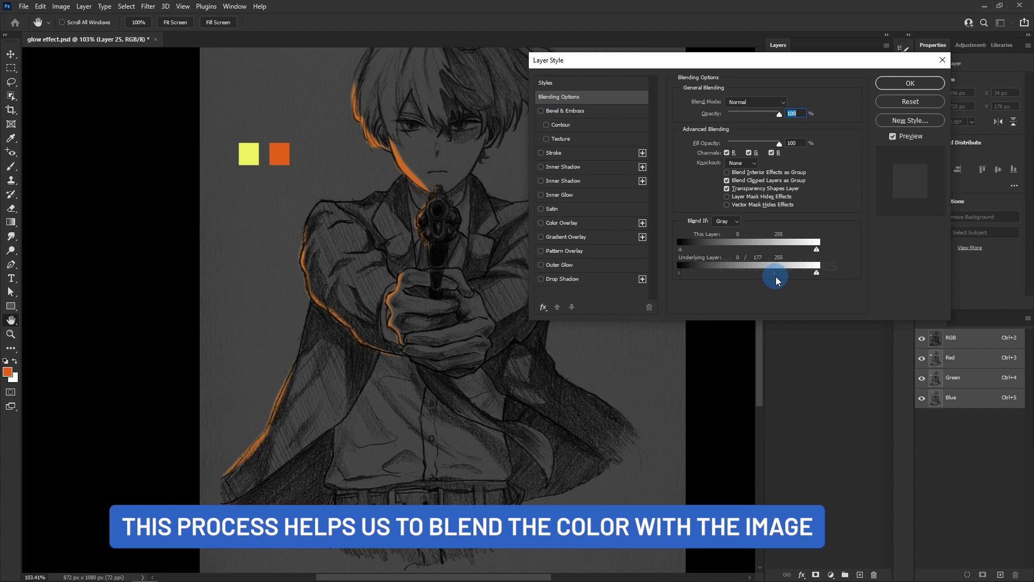
{"action": "left_click_drag", "start_coordinate": [783, 279], "coordinate": [776, 274]}
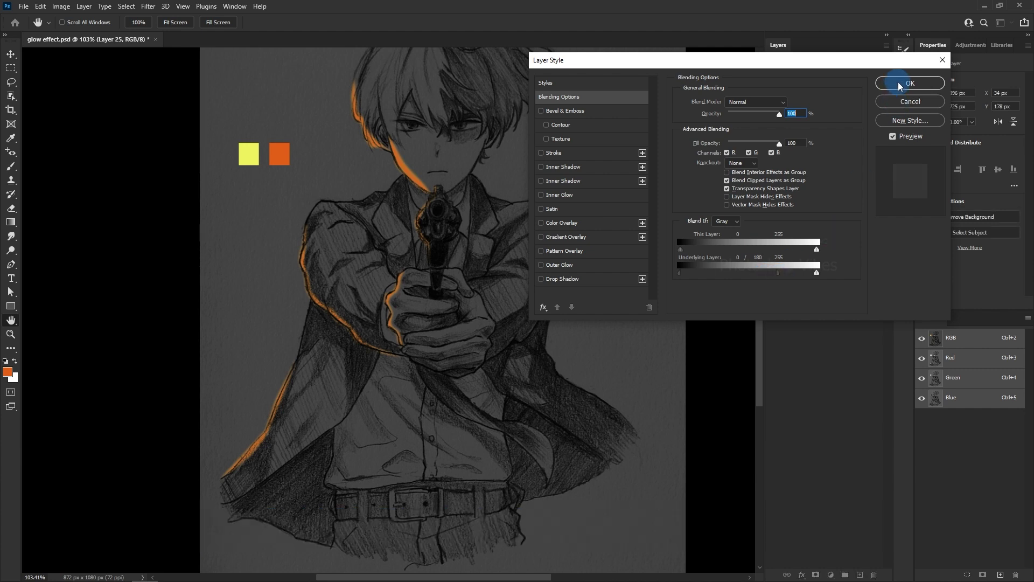
{"action": "left_click", "coordinate": [900, 86]}
Add a new layer above Layer 25 and sample the yellow swatch as the foreground color.
{"action": "left_click", "coordinate": [845, 190]}
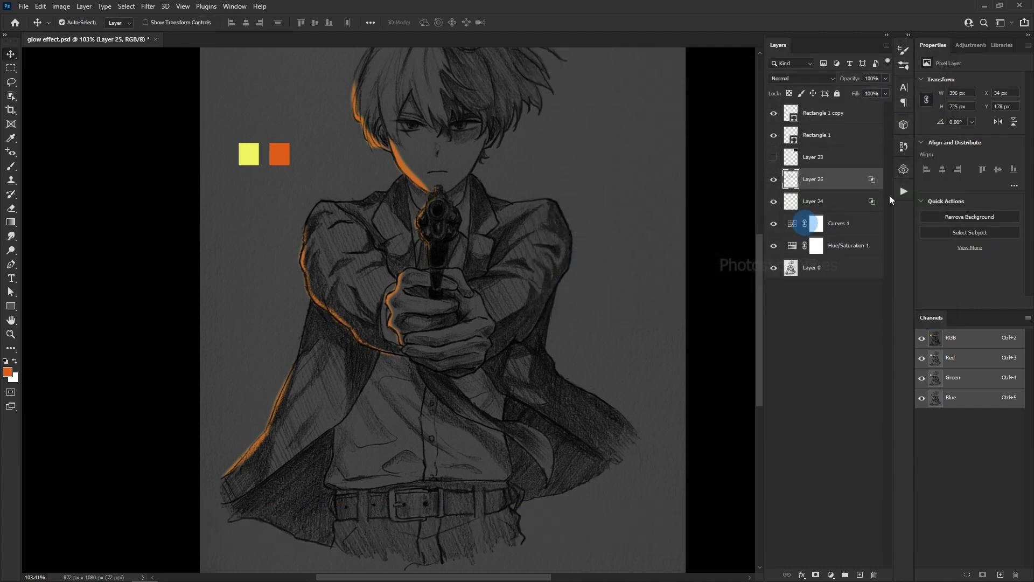
{"action": "left_click", "coordinate": [859, 576]}
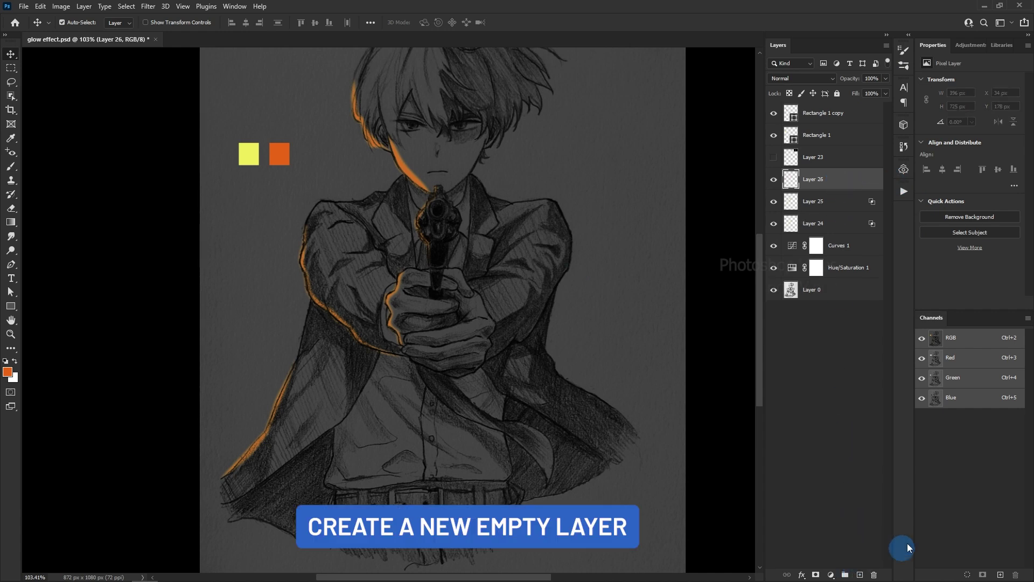
{"action": "left_click", "coordinate": [14, 141]}
{"action": "left_click", "coordinate": [277, 157]}
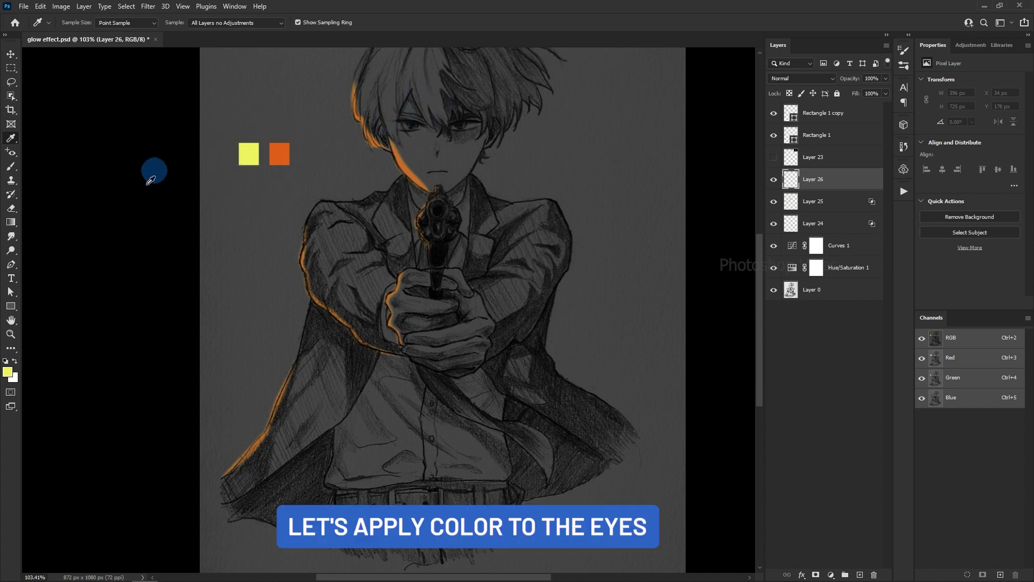
Set up a soft 17 px Brush and paint a faint yellow stroke over the eye on the orange-lit side.
{"action": "left_click", "coordinate": [11, 166]}
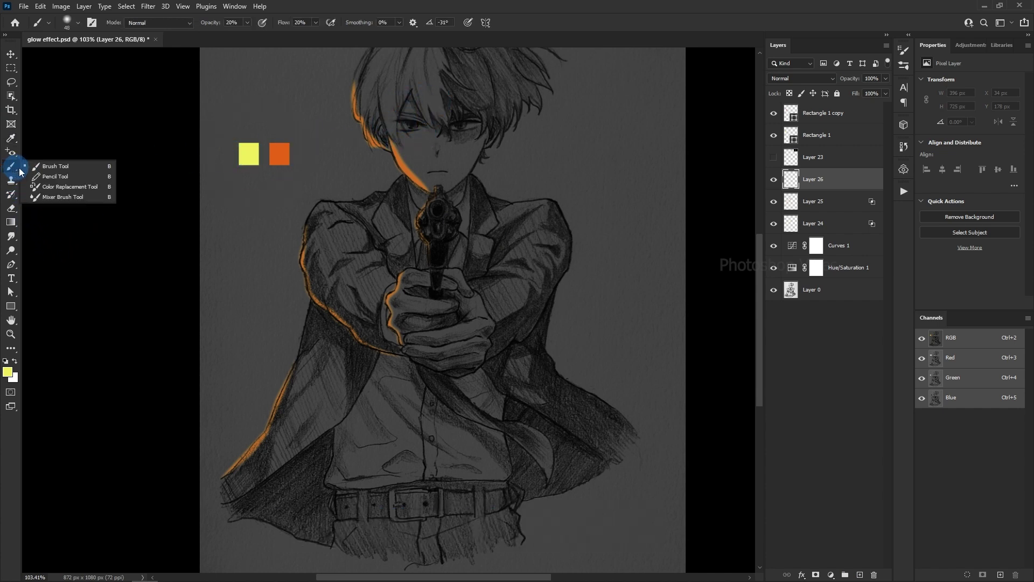
{"action": "left_click", "coordinate": [38, 162]}
{"action": "scroll", "coordinate": [425, 148], "scroll_direction": "up", "scroll_amount": 6}
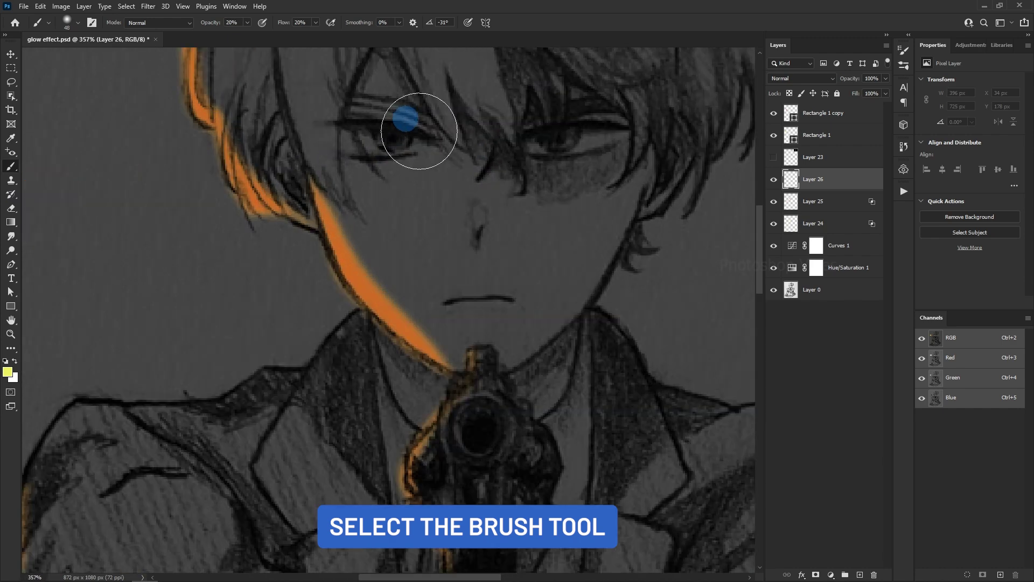
{"action": "mouse_move", "coordinate": [404, 127]}
{"action": "left_mouse_down"}
{"action": "mouse_move", "coordinate": [402, 304]}
{"action": "mouse_move", "coordinate": [415, 273]}
{"action": "left_mouse_up"}
{"action": "right_click", "coordinate": [418, 267]}
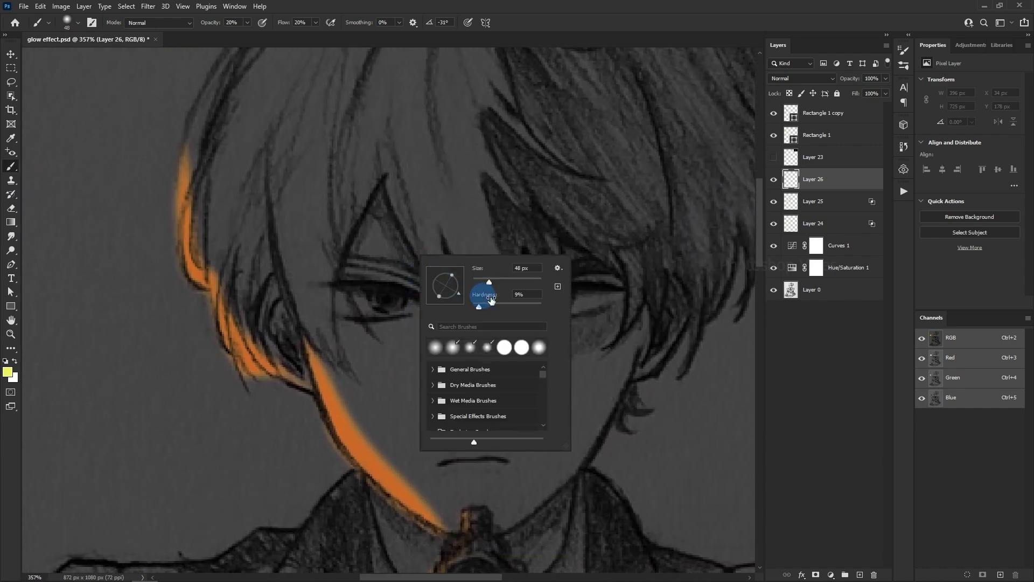
{"action": "mouse_move", "coordinate": [481, 282]}
{"action": "left_mouse_down"}
{"action": "mouse_move", "coordinate": [455, 306]}
{"action": "mouse_move", "coordinate": [502, 286]}
{"action": "left_mouse_up"}
{"action": "left_click", "coordinate": [406, 292]}
{"action": "right_click", "coordinate": [439, 257]}
{"action": "left_click", "coordinate": [401, 300]}
{"action": "mouse_move", "coordinate": [393, 300]}
{"action": "left_mouse_down"}
{"action": "mouse_move", "coordinate": [413, 302]}
{"action": "mouse_move", "coordinate": [358, 300]}
{"action": "mouse_move", "coordinate": [373, 296]}
{"action": "left_mouse_up"}
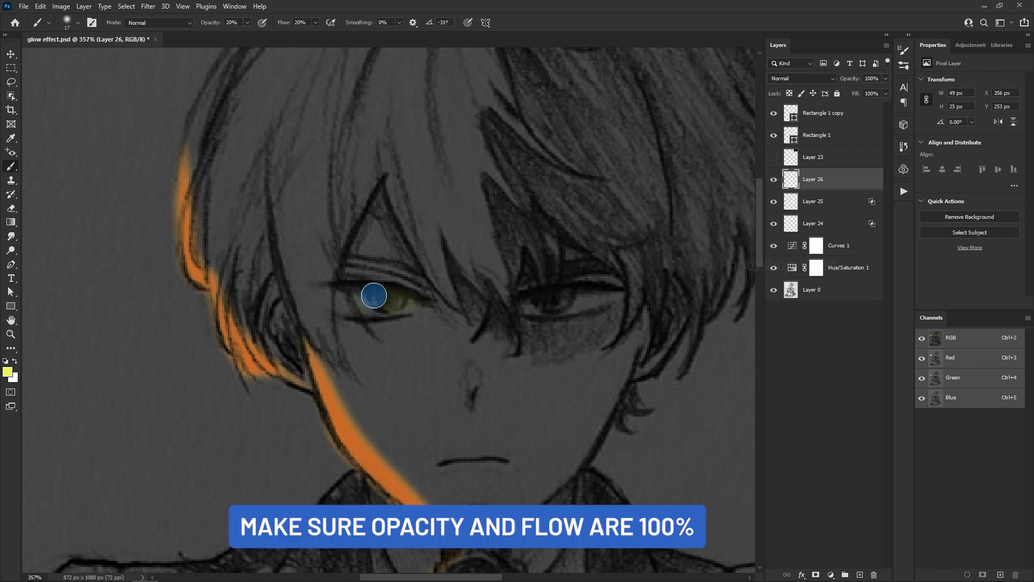
Set the brush opacity and flow to 100% and cover both eyes with solid yellow strokes.
{"action": "left_click", "coordinate": [317, 24]}
{"action": "left_click_drag", "start_coordinate": [315, 33], "coordinate": [363, 37]}
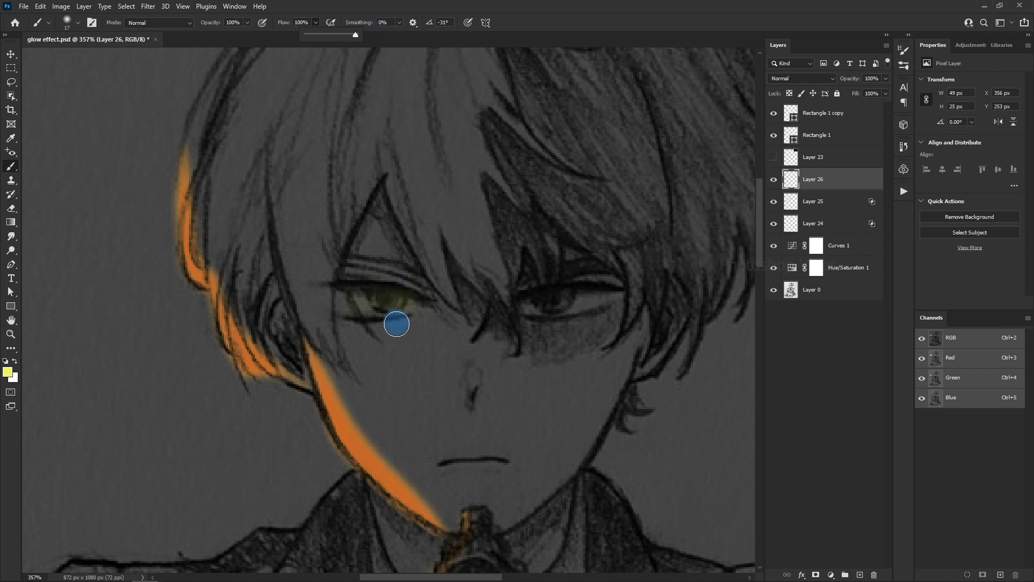
{"action": "mouse_move", "coordinate": [416, 302]}
{"action": "left_mouse_down"}
{"action": "mouse_move", "coordinate": [360, 298]}
{"action": "mouse_move", "coordinate": [334, 308]}
{"action": "mouse_move", "coordinate": [425, 302]}
{"action": "left_mouse_up"}
{"action": "left_click_drag", "start_coordinate": [523, 308], "coordinate": [611, 291]}
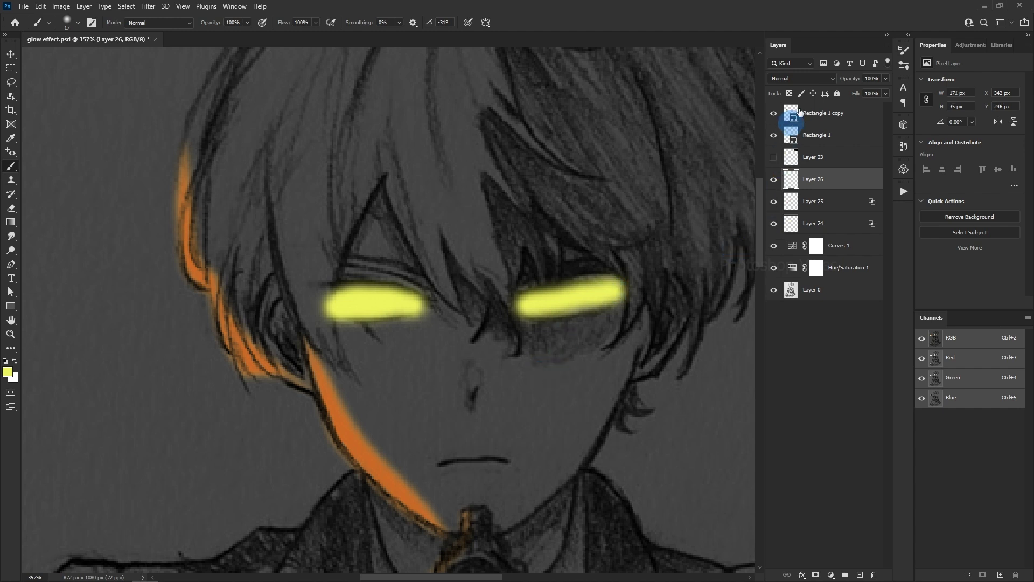
Hide the yellow eye layer, add a new layer above it and sample the orange swatch.
{"action": "left_click", "coordinate": [774, 180]}
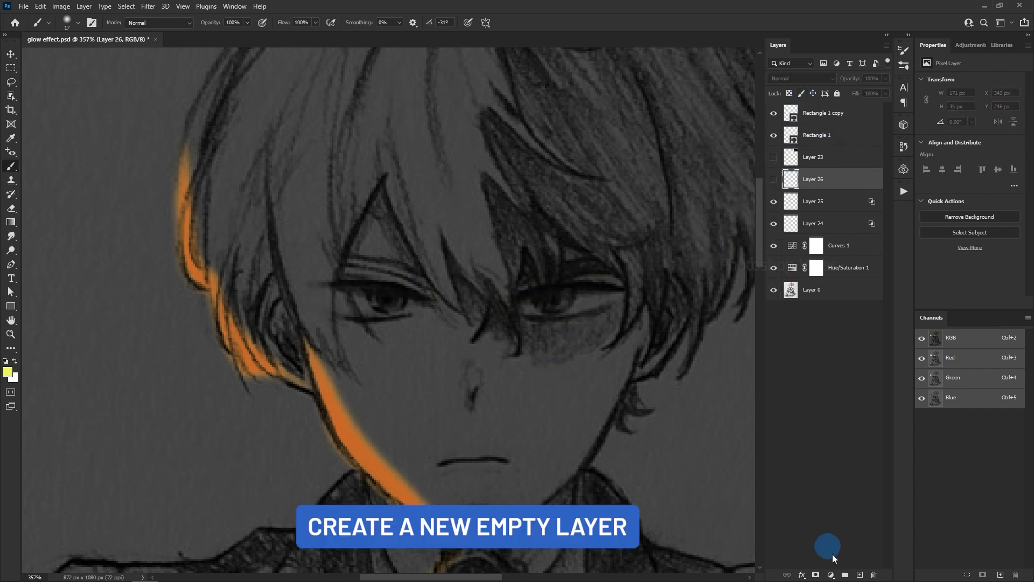
{"action": "left_click", "coordinate": [856, 573]}
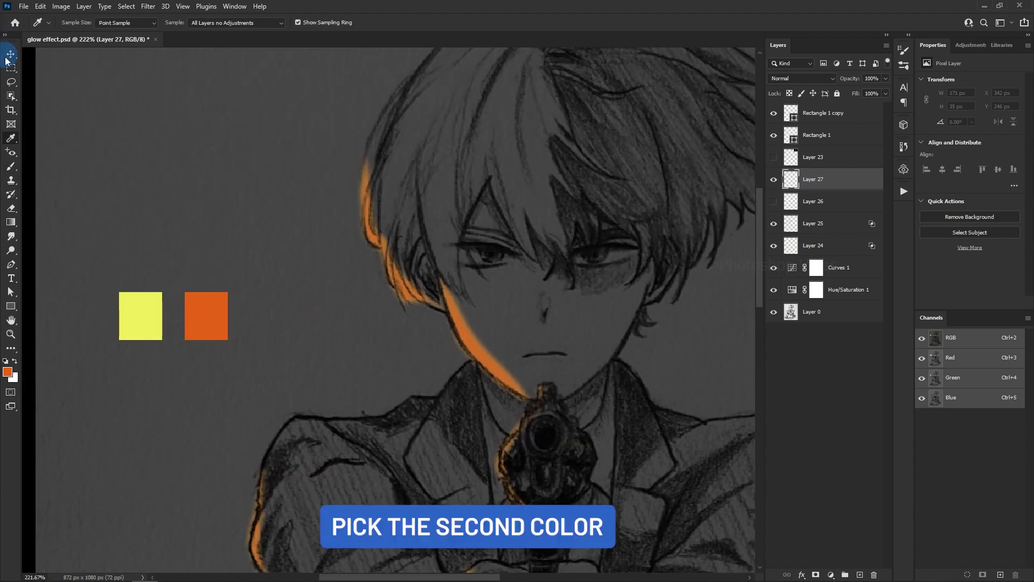
{"action": "left_click", "coordinate": [8, 56]}
Paint both eyes solid orange on Layer 27 with a 9 px brush.
{"action": "left_click", "coordinate": [11, 170]}
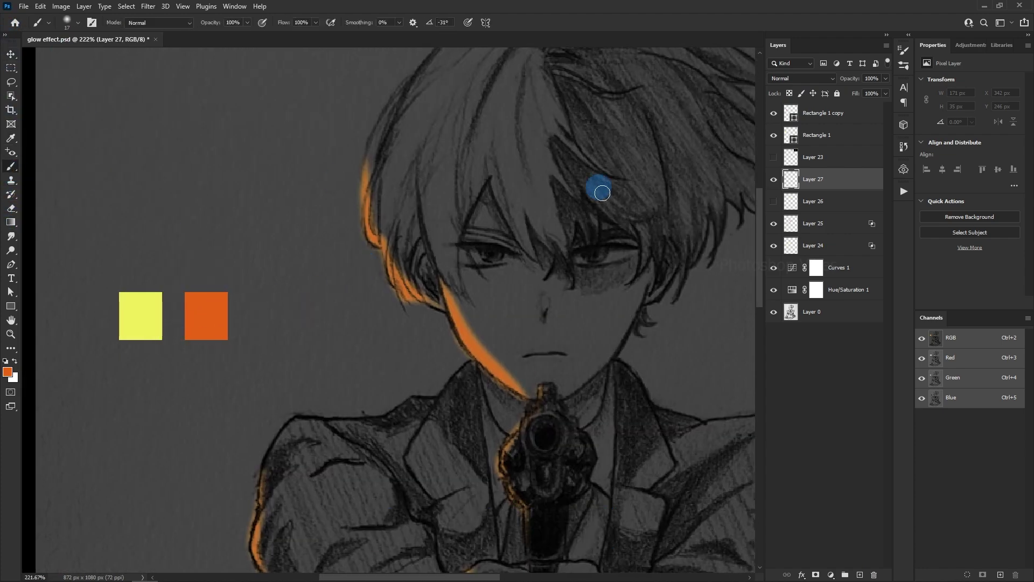
{"action": "scroll", "coordinate": [570, 251], "scroll_direction": "up", "scroll_amount": 3}
{"action": "mouse_move", "coordinate": [468, 262]}
{"action": "left_mouse_down"}
{"action": "mouse_move", "coordinate": [389, 251]}
{"action": "mouse_move", "coordinate": [430, 267]}
{"action": "left_mouse_up"}
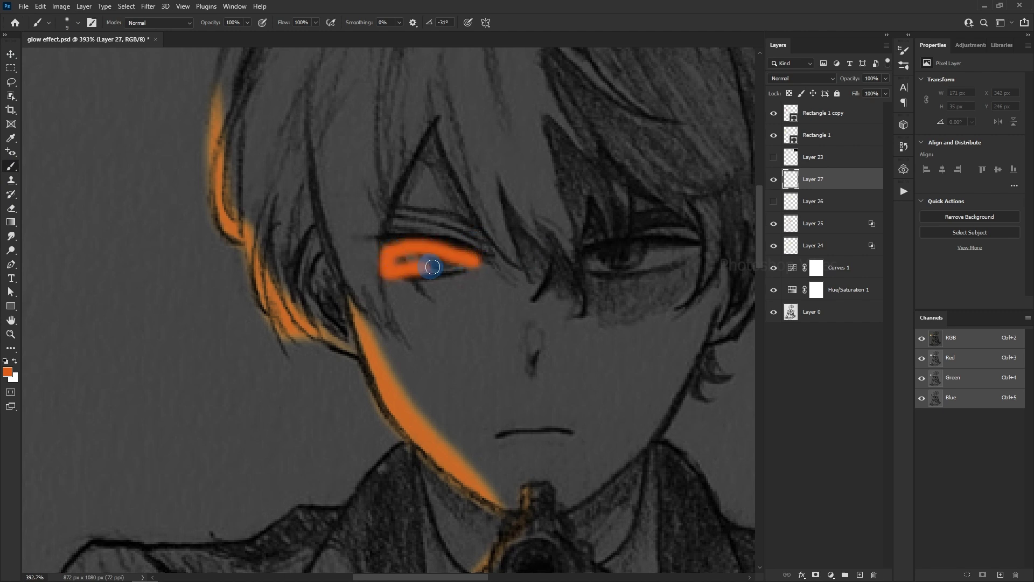
{"action": "mouse_move", "coordinate": [593, 264]}
{"action": "left_mouse_down"}
{"action": "mouse_move", "coordinate": [693, 241]}
{"action": "mouse_move", "coordinate": [620, 269]}
{"action": "mouse_move", "coordinate": [585, 261]}
{"action": "left_mouse_up"}
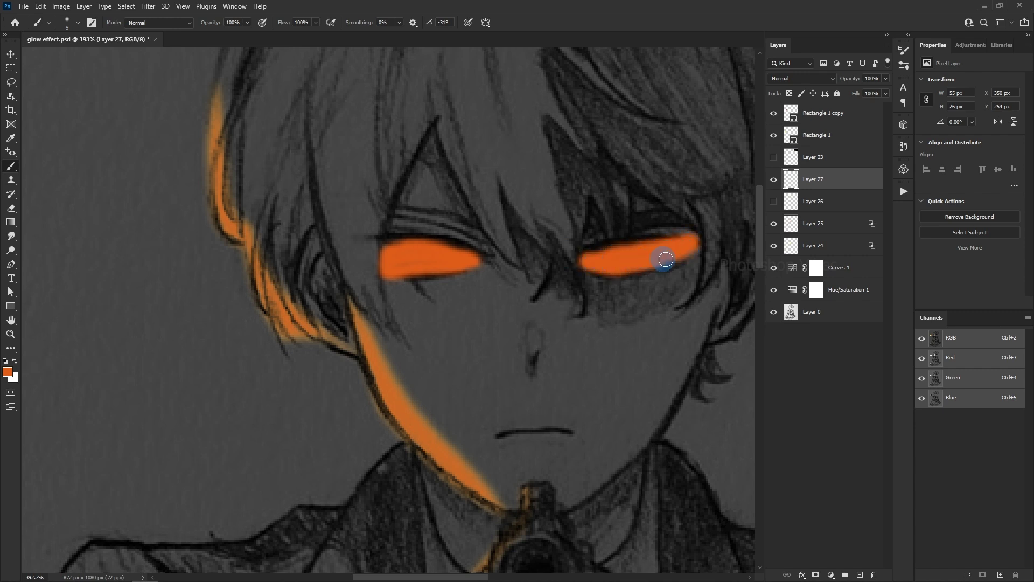
Show only the yellow eye Layer 26 and blend it by splitting its Underlying Layer black Blend If slider to 0 / 157.
{"action": "left_click", "coordinate": [773, 179]}
{"action": "left_click", "coordinate": [773, 201]}
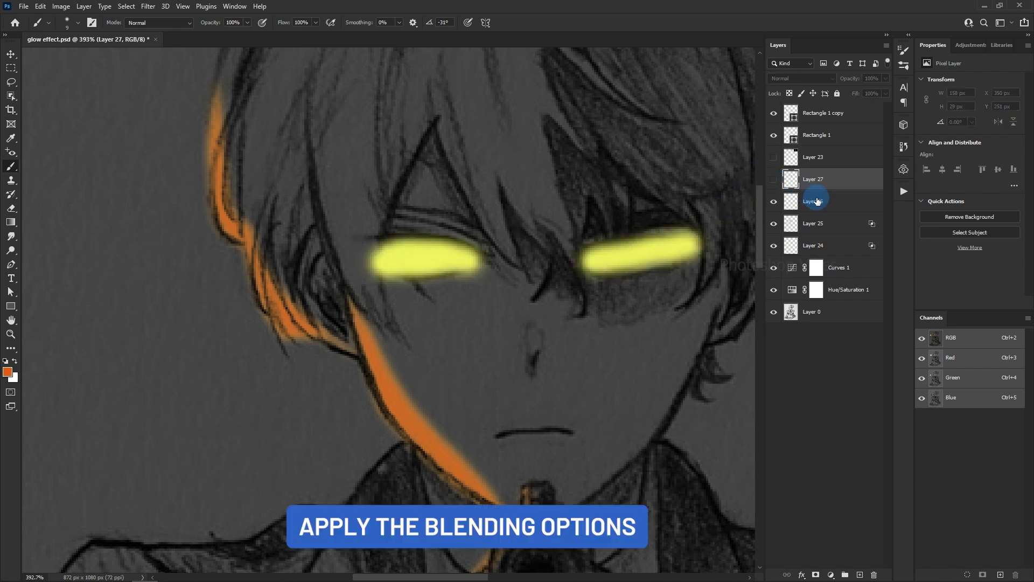
{"action": "left_click", "coordinate": [854, 198]}
{"action": "left_click", "coordinate": [802, 573]}
{"action": "left_click", "coordinate": [813, 465]}
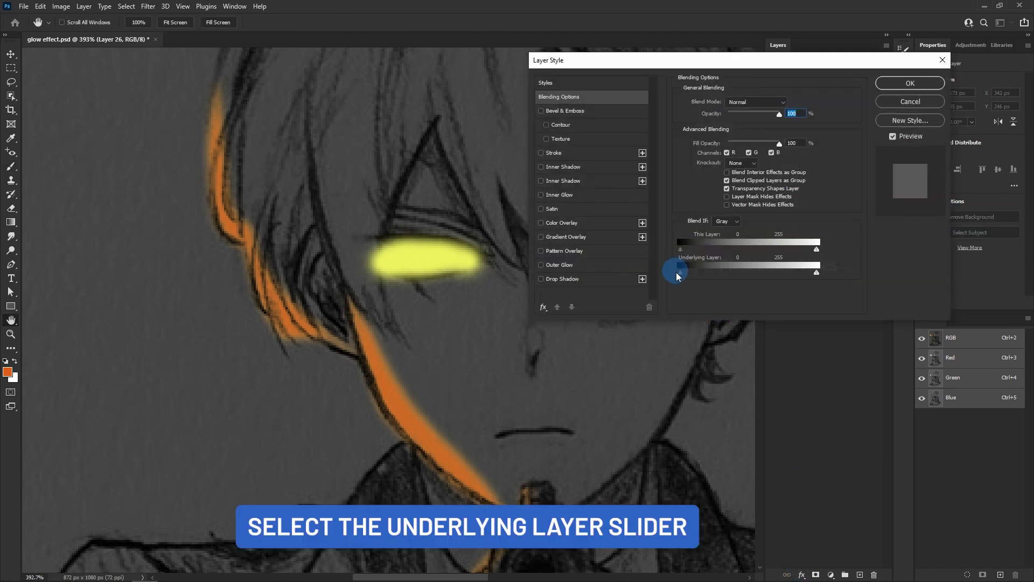
{"action": "left_click_drag", "start_coordinate": [683, 279], "coordinate": [759, 278]}
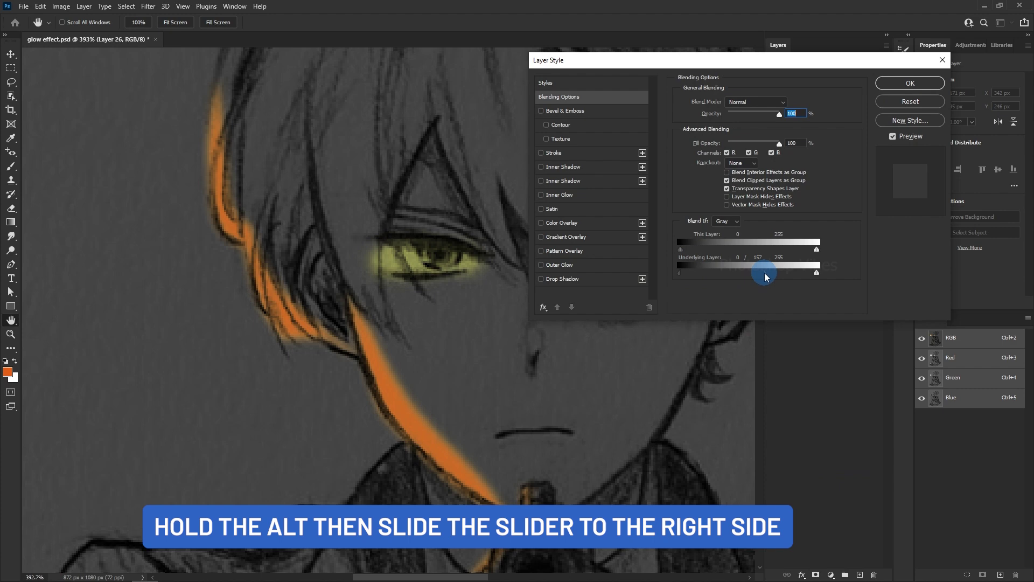
{"action": "left_click", "coordinate": [910, 83]}
Show the orange eye Layer 27 and blend it by splitting its Underlying Layer black Blend If slider to 10 / 248.
{"action": "scroll", "coordinate": [561, 332], "scroll_direction": "down", "scroll_amount": 8}
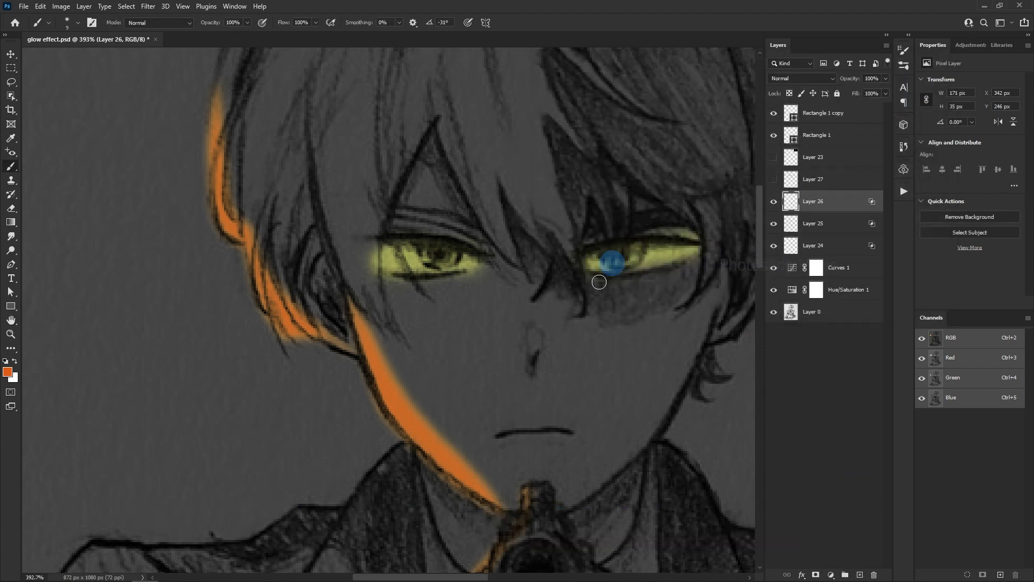
{"action": "key", "text": "b"}
{"action": "scroll", "coordinate": [561, 335], "scroll_direction": "up", "scroll_amount": 3}
{"action": "left_click", "coordinate": [773, 179]}
{"action": "left_click", "coordinate": [860, 181]}
{"action": "left_click", "coordinate": [802, 574]}
{"action": "left_click", "coordinate": [810, 470]}
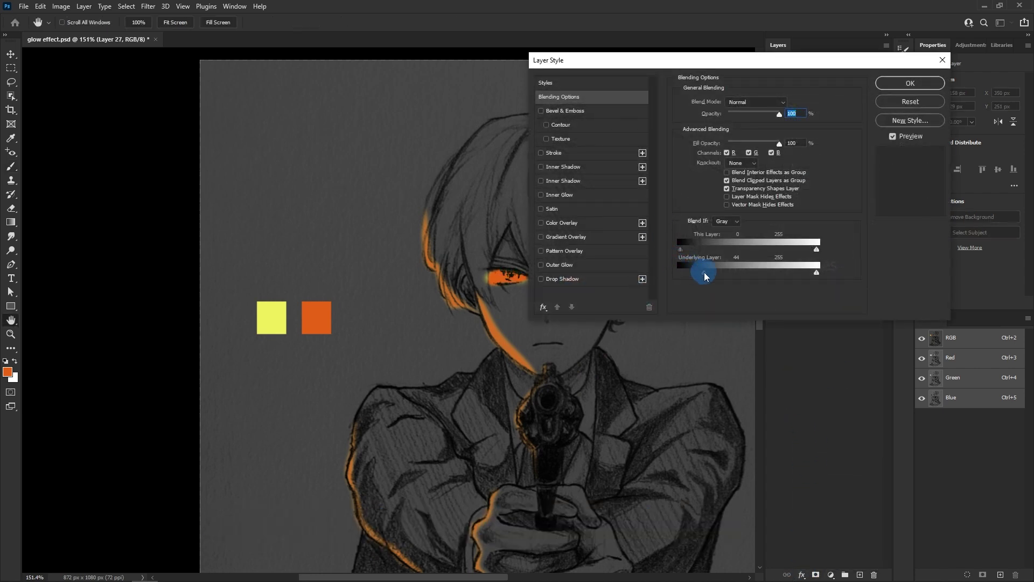
{"action": "left_click_drag", "start_coordinate": [693, 276], "coordinate": [752, 280]}
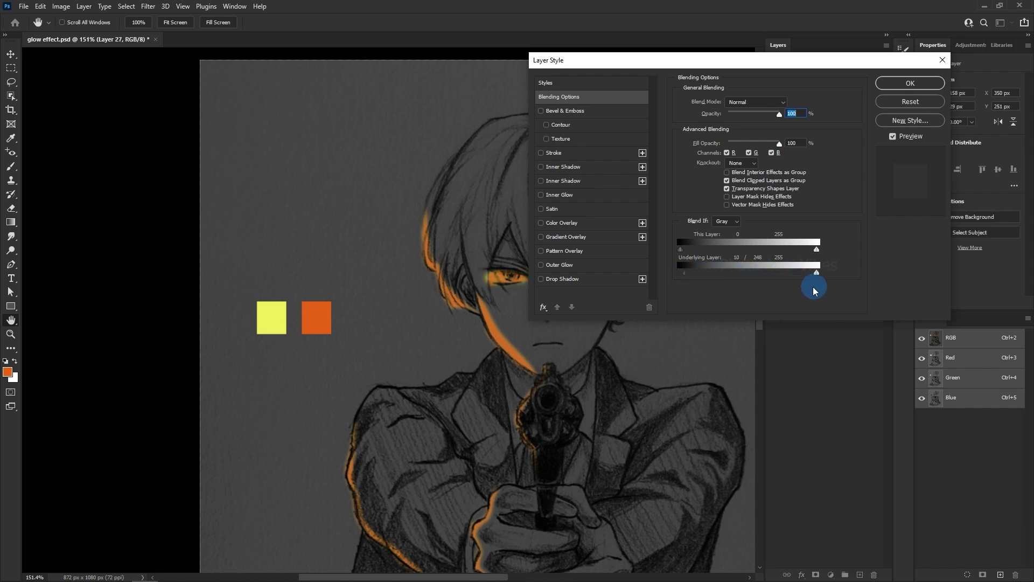
{"action": "left_click", "coordinate": [928, 80]}
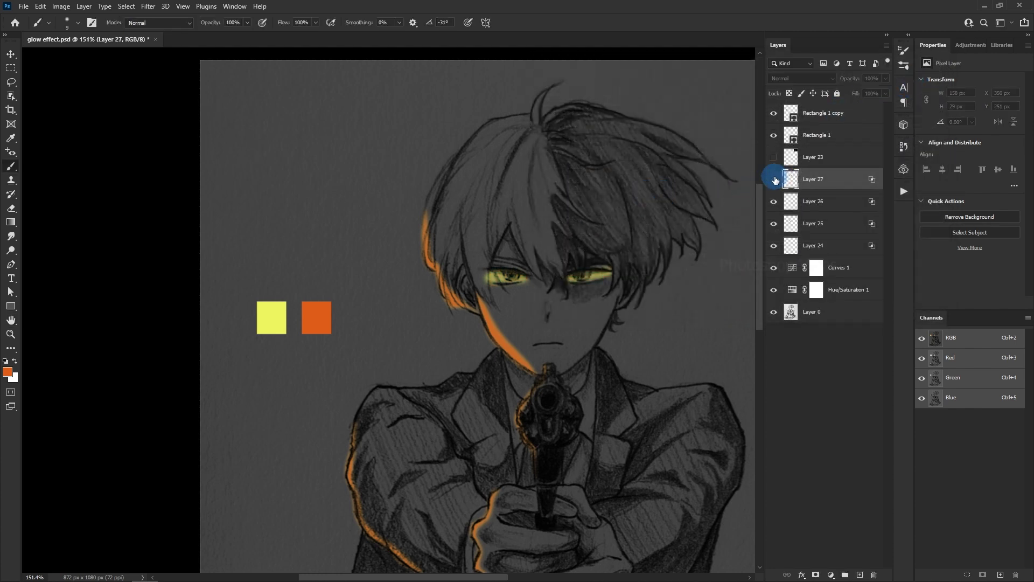
Compare the eyes with Layer 27 hidden and shown, and reduce that layer's opacity to 40%.
{"action": "left_click", "coordinate": [774, 179]}
{"action": "left_click", "coordinate": [827, 182]}
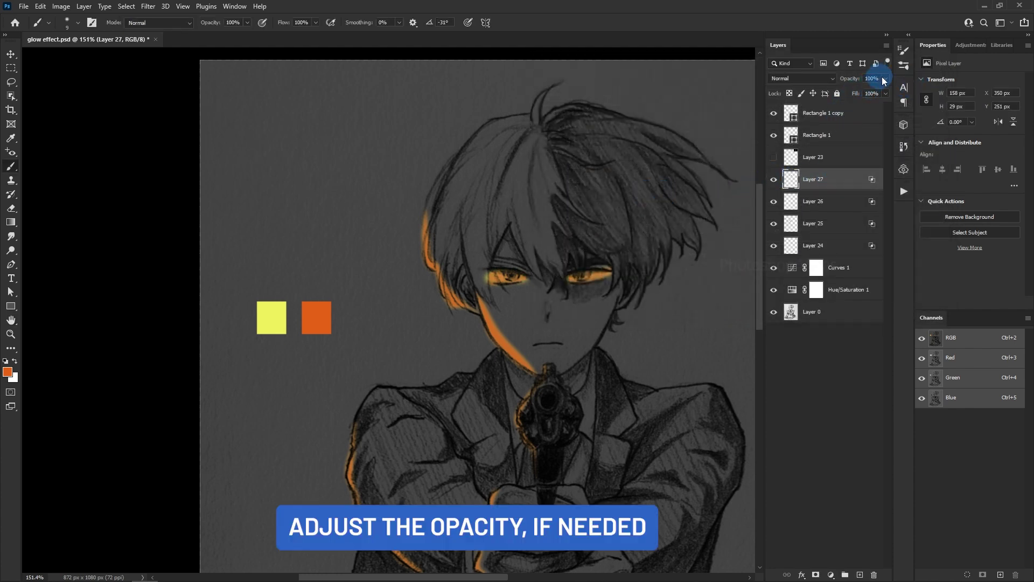
{"action": "left_click_drag", "start_coordinate": [860, 94], "coordinate": [858, 95]}
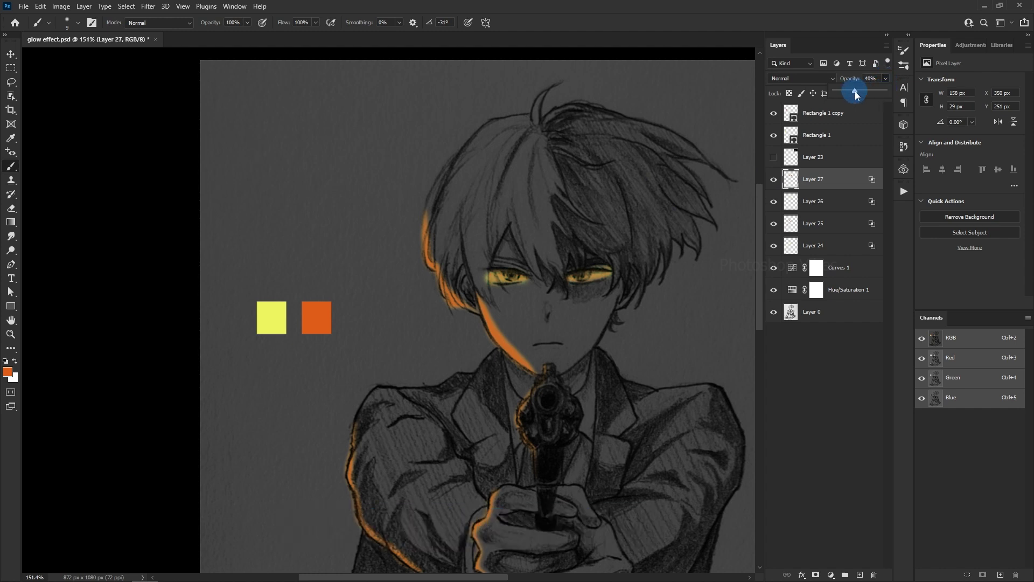
Add a new layer above Layer 27 and prepare a soft 94 px brush in the sampled orange swatch color.
{"action": "left_click", "coordinate": [859, 575]}
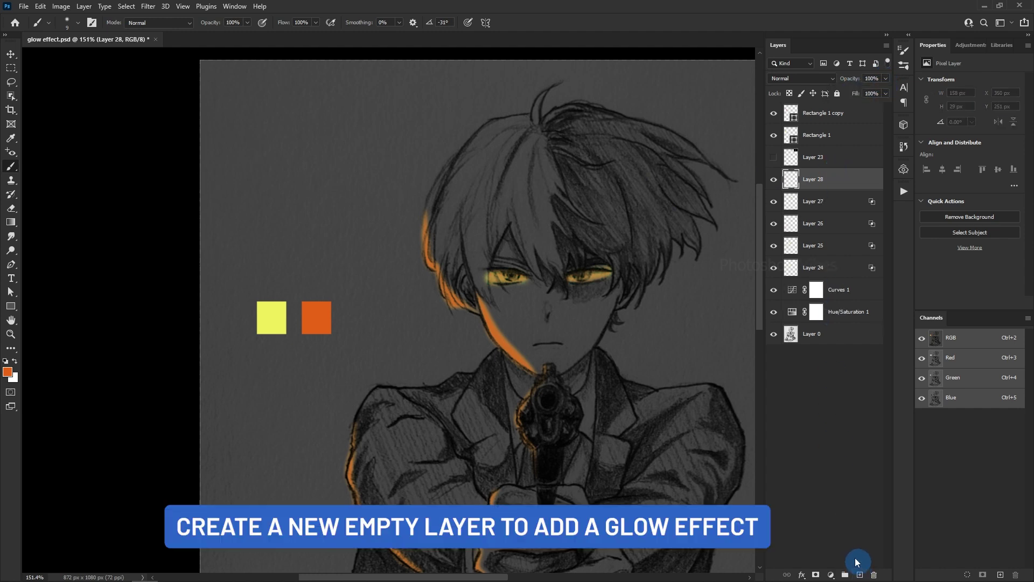
{"action": "scroll", "coordinate": [490, 226], "scroll_direction": "down", "scroll_amount": 2}
{"action": "left_click_drag", "start_coordinate": [473, 303], "coordinate": [432, 277]}
{"action": "left_click_drag", "start_coordinate": [414, 210], "coordinate": [406, 262]}
{"action": "left_click_drag", "start_coordinate": [408, 252], "coordinate": [440, 253]}
{"action": "left_click_drag", "start_coordinate": [478, 434], "coordinate": [454, 307]}
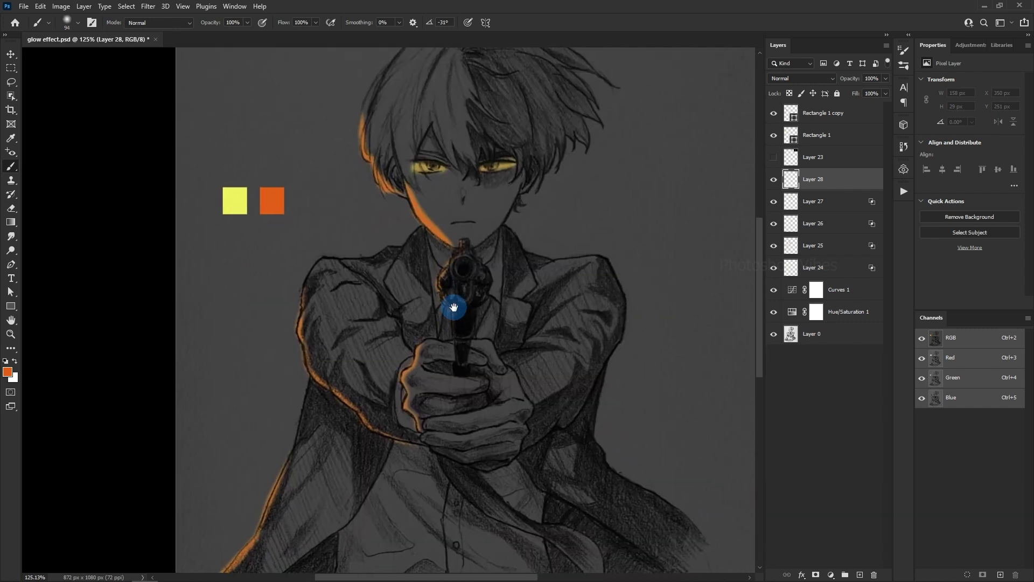
{"action": "left_click", "coordinate": [281, 189], "text": "alt"}
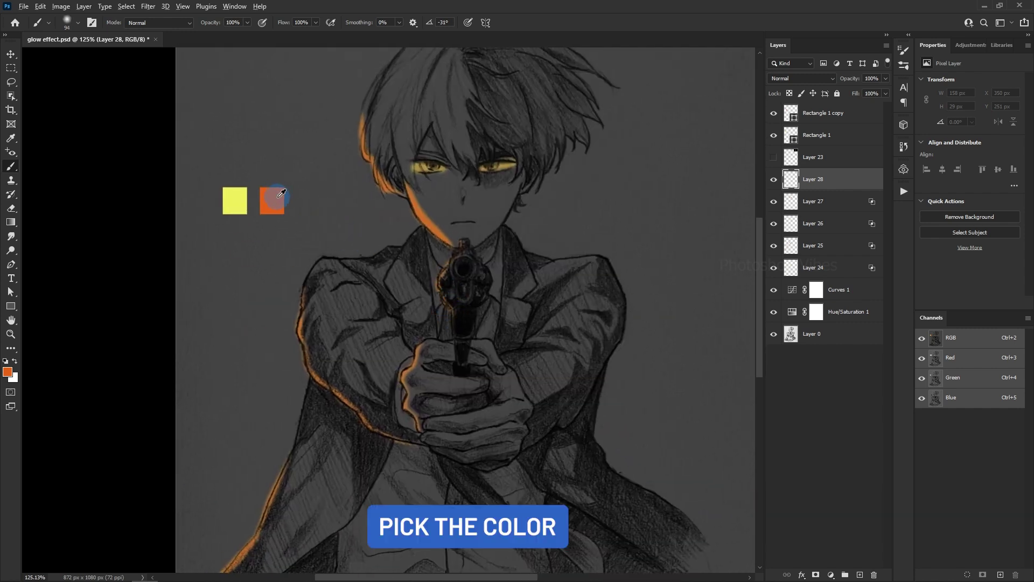
Set both the brush opacity and flow to 20%.
{"action": "left_click", "coordinate": [278, 23]}
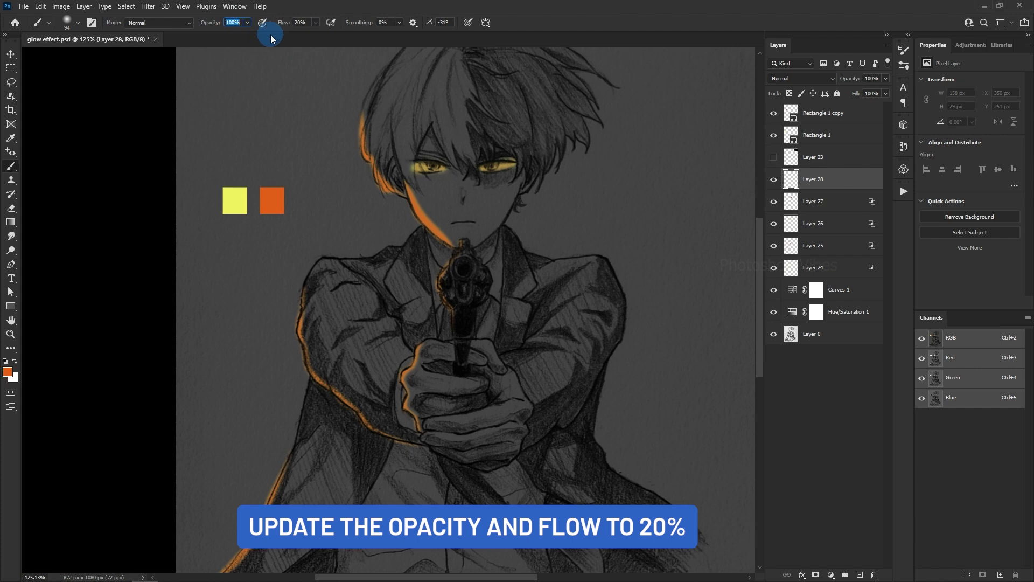
{"action": "type", "text": "20"}
{"action": "key", "text": "Return"}
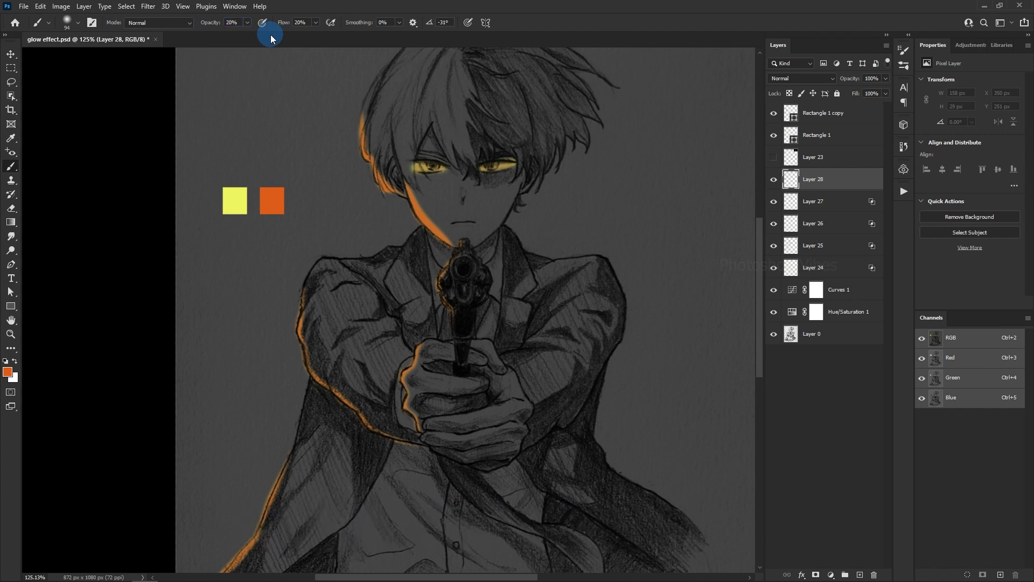
Paint a soft orange glow on Layer 28 around the hair's rim-lit edge, and over the eyes with the brush at 65 px.
{"action": "scroll", "coordinate": [329, 135], "scroll_direction": "down", "scroll_amount": 1}
{"action": "scroll", "coordinate": [329, 136], "scroll_direction": "down", "scroll_amount": 4}
{"action": "left_click_drag", "start_coordinate": [557, 243], "coordinate": [555, 294]}
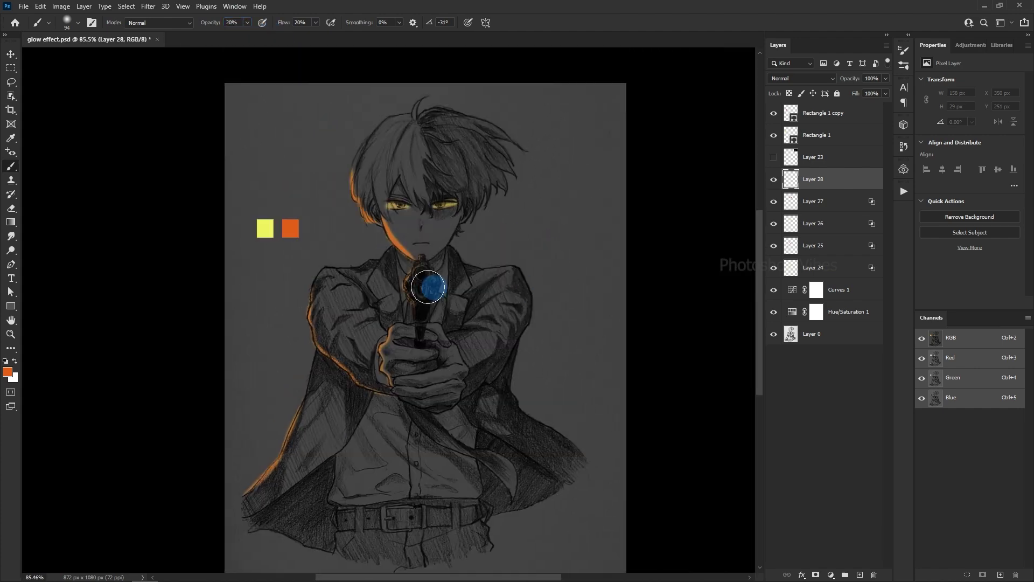
{"action": "scroll", "coordinate": [406, 271], "scroll_direction": "up", "scroll_amount": 2}
{"action": "mouse_move", "coordinate": [336, 146]}
{"action": "left_mouse_down"}
{"action": "mouse_move", "coordinate": [358, 216]}
{"action": "mouse_move", "coordinate": [331, 150]}
{"action": "left_mouse_up"}
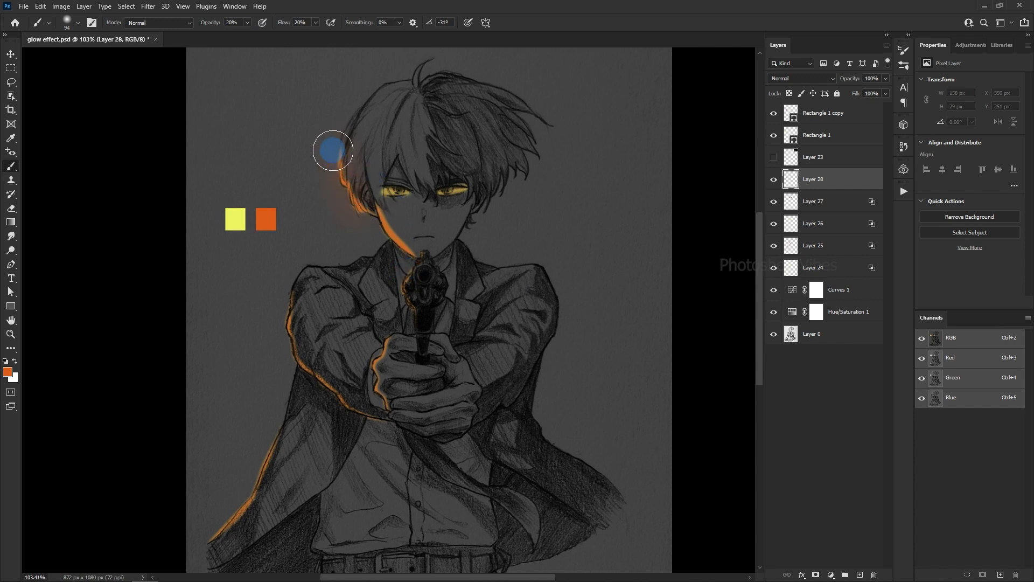
{"action": "left_click_drag", "start_coordinate": [402, 188], "coordinate": [405, 190]}
{"action": "mouse_move", "coordinate": [459, 197]}
{"action": "left_mouse_down"}
{"action": "mouse_move", "coordinate": [441, 195]}
{"action": "mouse_move", "coordinate": [457, 198]}
{"action": "mouse_move", "coordinate": [462, 185]}
{"action": "left_mouse_up"}
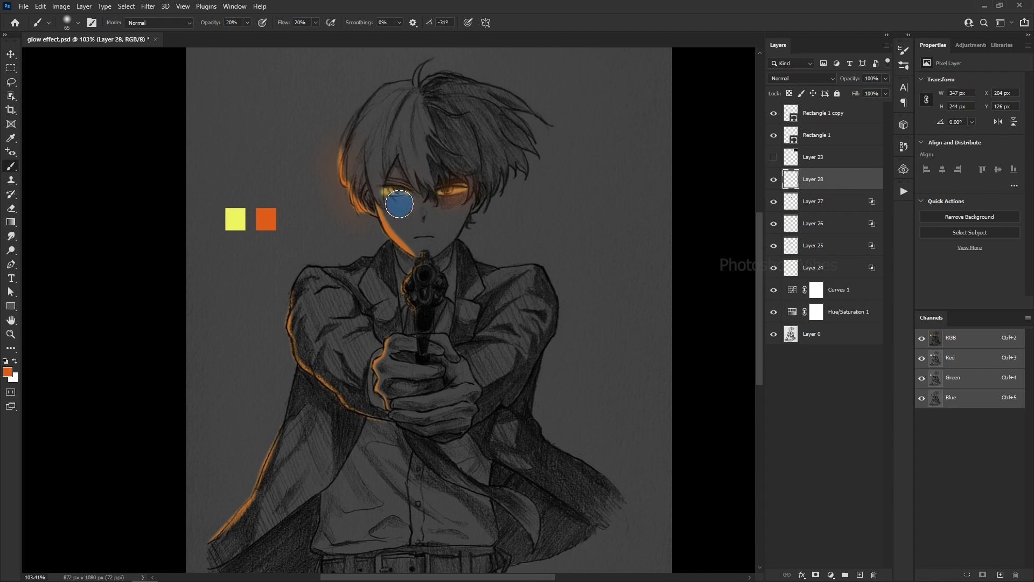
Brush the soft orange glow along the rim-lit edges of the jaw, sleeve, hands and coat.
{"action": "mouse_move", "coordinate": [395, 239]}
{"action": "left_mouse_down"}
{"action": "mouse_move", "coordinate": [419, 307]}
{"action": "mouse_move", "coordinate": [393, 271]}
{"action": "mouse_move", "coordinate": [408, 312]}
{"action": "mouse_move", "coordinate": [385, 332]}
{"action": "mouse_move", "coordinate": [387, 401]}
{"action": "mouse_move", "coordinate": [376, 348]}
{"action": "mouse_move", "coordinate": [381, 380]}
{"action": "mouse_move", "coordinate": [301, 303]}
{"action": "mouse_move", "coordinate": [280, 302]}
{"action": "mouse_move", "coordinate": [297, 358]}
{"action": "mouse_move", "coordinate": [332, 395]}
{"action": "mouse_move", "coordinate": [392, 420]}
{"action": "mouse_move", "coordinate": [350, 404]}
{"action": "mouse_move", "coordinate": [286, 330]}
{"action": "mouse_move", "coordinate": [296, 291]}
{"action": "left_mouse_up"}
{"action": "mouse_move", "coordinate": [343, 514]}
{"action": "left_mouse_down"}
{"action": "mouse_move", "coordinate": [424, 363]}
{"action": "mouse_move", "coordinate": [411, 398]}
{"action": "left_mouse_up"}
{"action": "mouse_move", "coordinate": [379, 338]}
{"action": "left_mouse_down"}
{"action": "mouse_move", "coordinate": [347, 321]}
{"action": "mouse_move", "coordinate": [310, 409]}
{"action": "mouse_move", "coordinate": [286, 427]}
{"action": "mouse_move", "coordinate": [355, 304]}
{"action": "mouse_move", "coordinate": [307, 413]}
{"action": "left_mouse_up"}
{"action": "scroll", "coordinate": [472, 386], "scroll_direction": "down", "scroll_amount": 3}
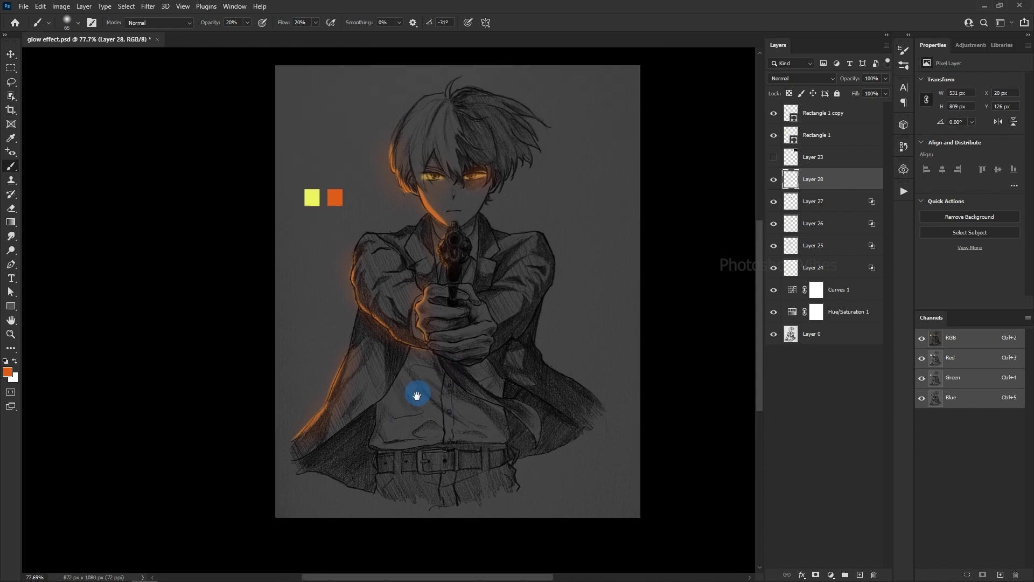
Hide the Rectangle 1 and Rectangle 1 copy swatch layers, and show and select the sparks Layer 23.
{"action": "left_click", "coordinate": [773, 113]}
{"action": "left_click", "coordinate": [774, 135]}
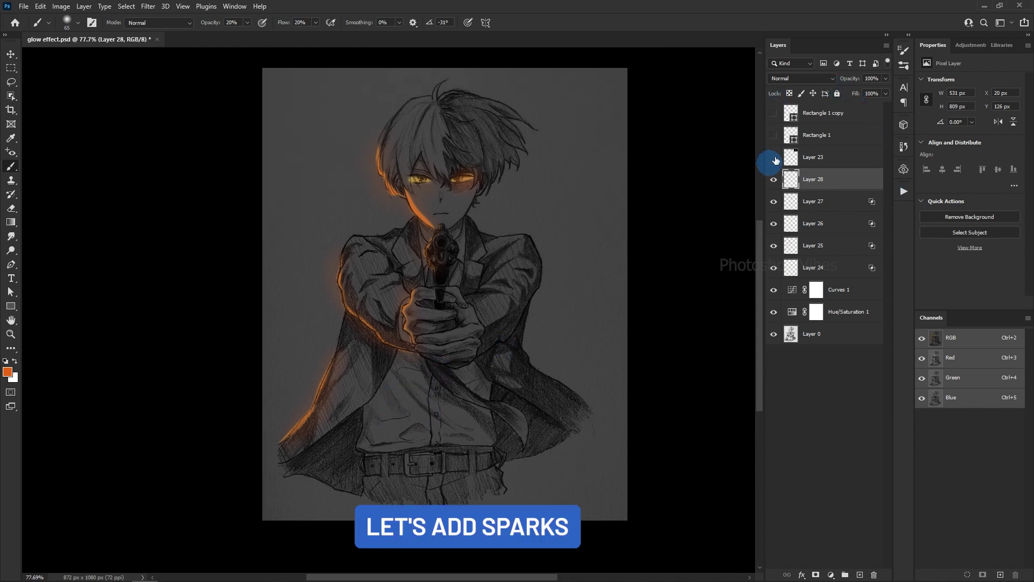
{"action": "left_click", "coordinate": [774, 157]}
{"action": "left_click", "coordinate": [836, 155]}
{"action": "left_click", "coordinate": [141, 7]}
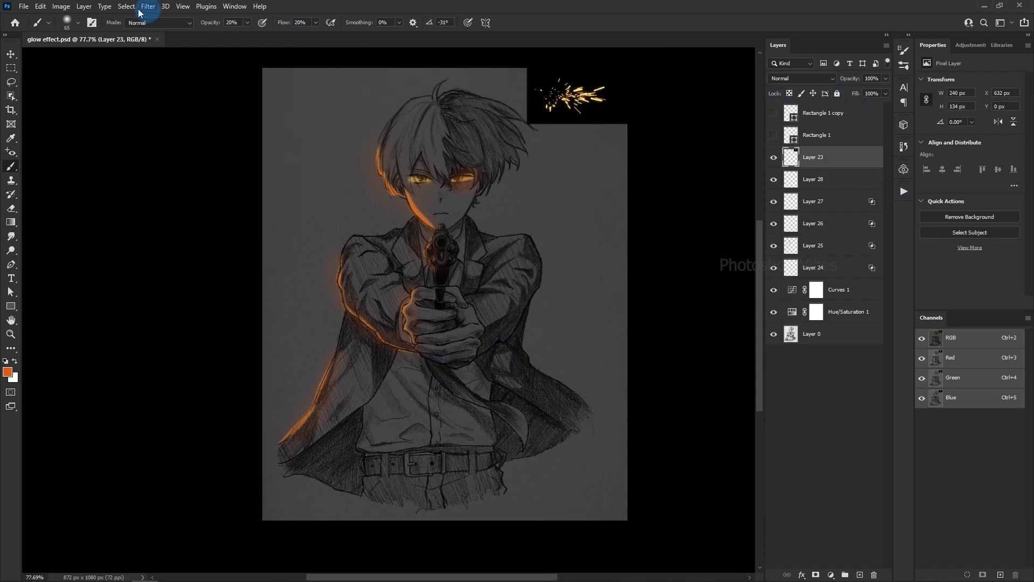
Move the sparks image onto the gun's muzzle and set its blending mode to Screen.
{"action": "left_click", "coordinate": [11, 54]}
{"action": "mouse_move", "coordinate": [576, 88]}
{"action": "left_mouse_down"}
{"action": "mouse_move", "coordinate": [485, 258]}
{"action": "mouse_move", "coordinate": [469, 230]}
{"action": "left_mouse_up"}
{"action": "left_click", "coordinate": [783, 80]}
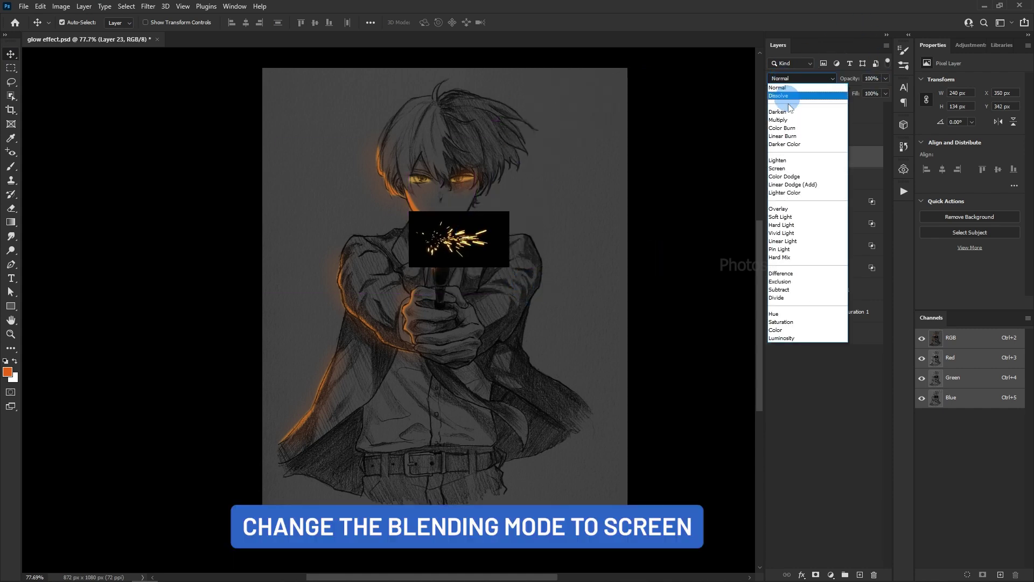
{"action": "left_click", "coordinate": [786, 168]}
{"action": "left_click", "coordinate": [481, 262]}
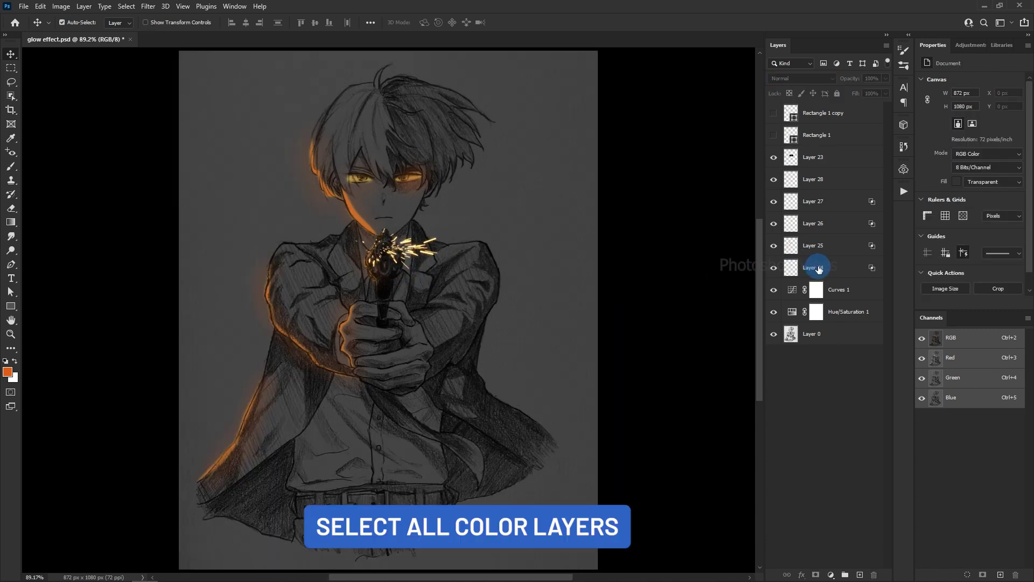
Select Layer 24 through Layer 28 together and open their blending mode choices.
{"action": "left_click", "coordinate": [819, 269]}
{"action": "left_click", "coordinate": [820, 178], "text": "shift"}
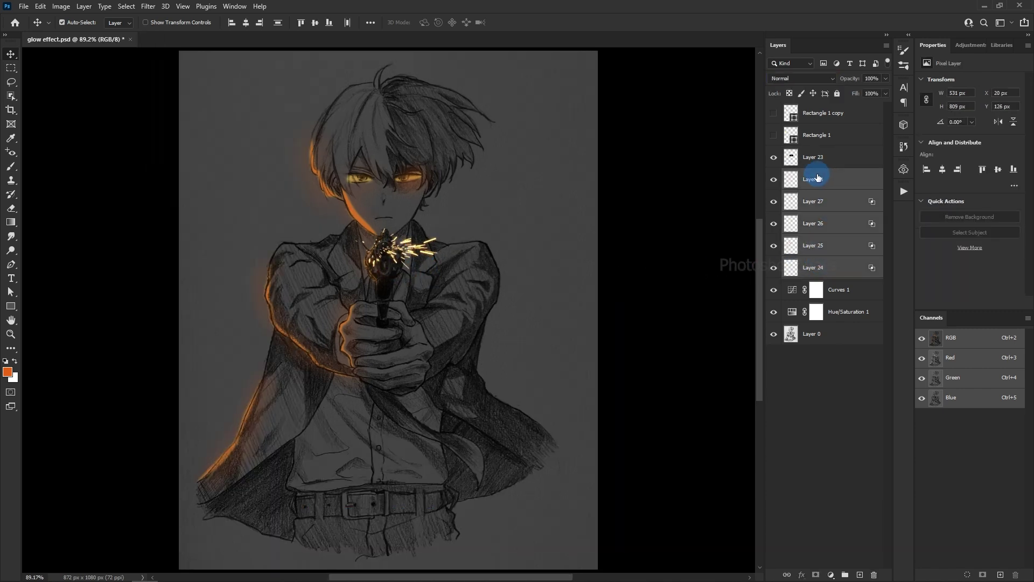
{"action": "left_click", "coordinate": [808, 78]}
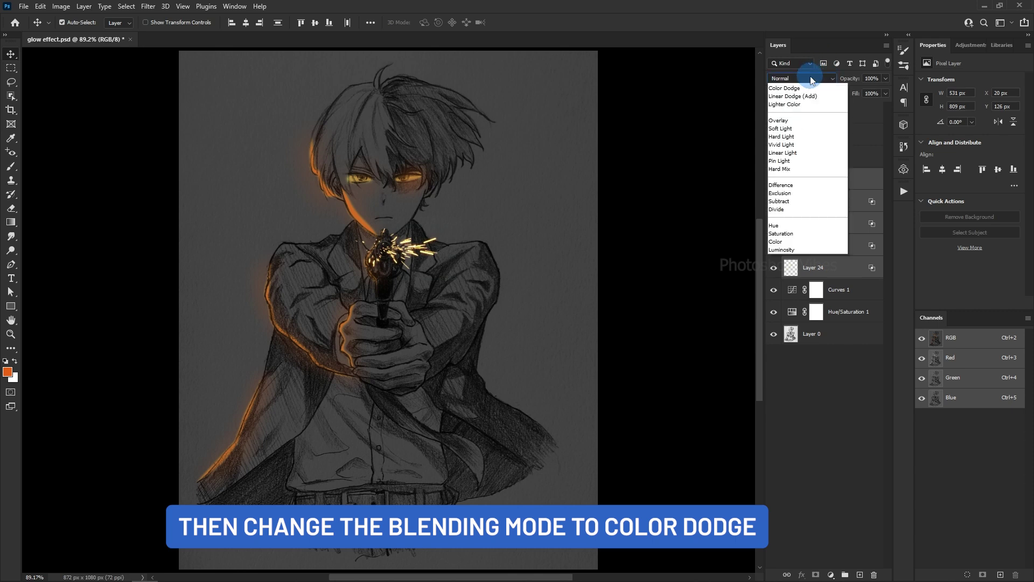